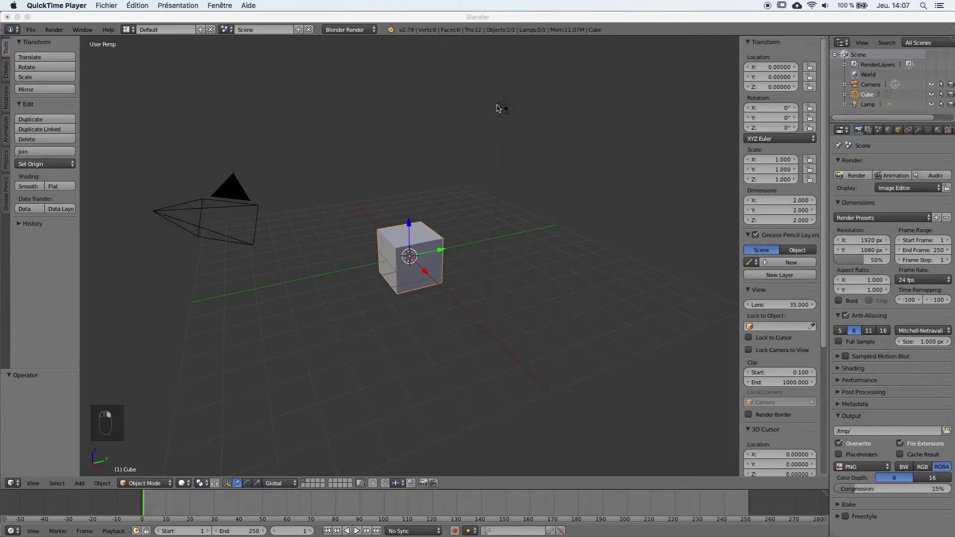
Select the camera, the lamp and the camera again to inspect each object's transform properties
click(237, 207)
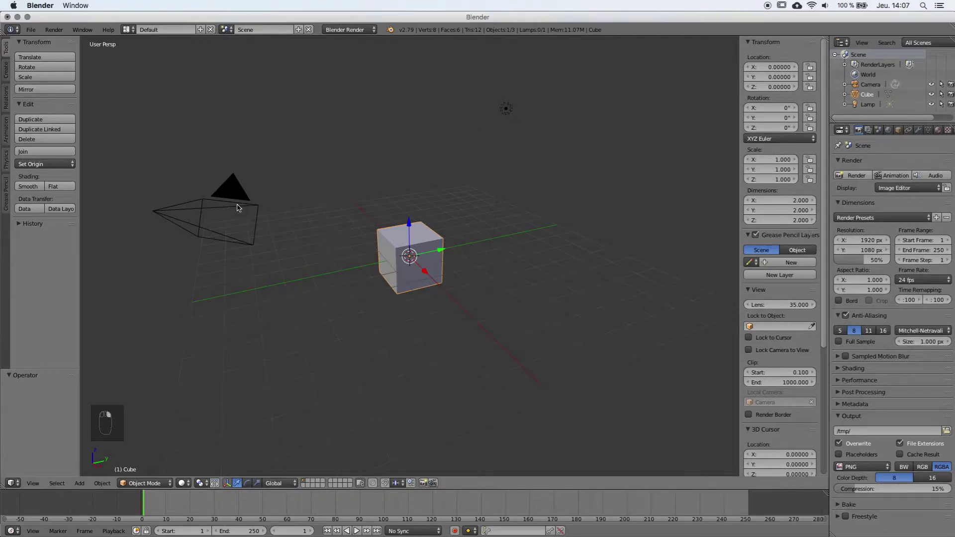
right_click(237, 208)
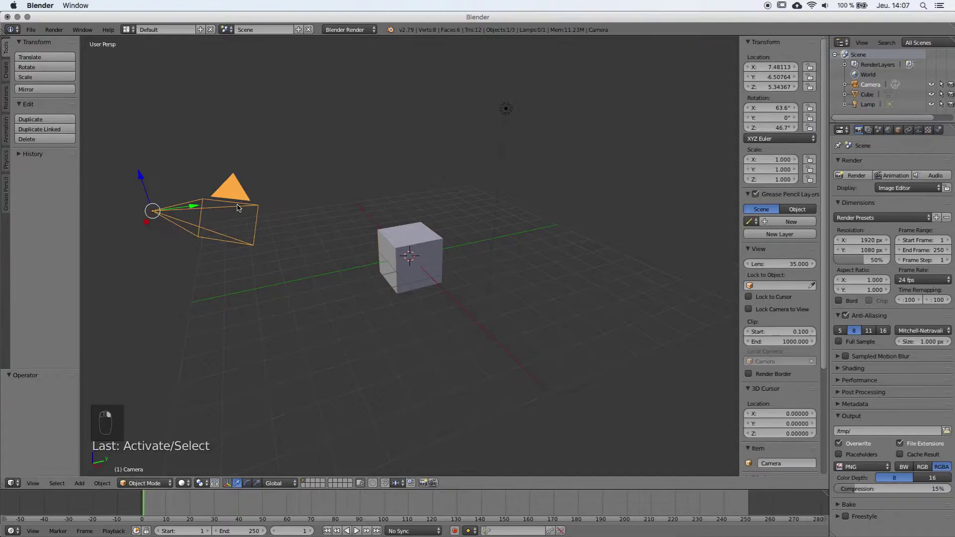
right_click(510, 106)
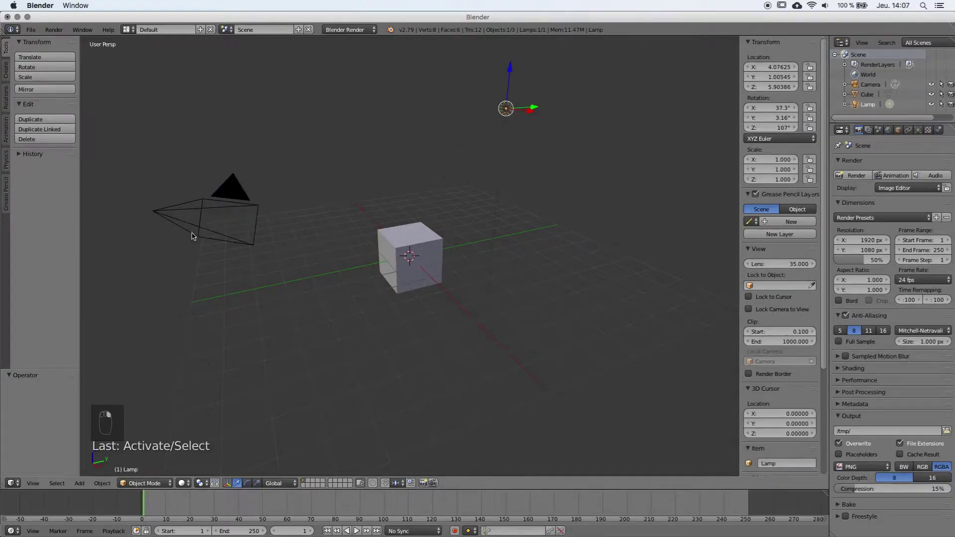
right_click(204, 211)
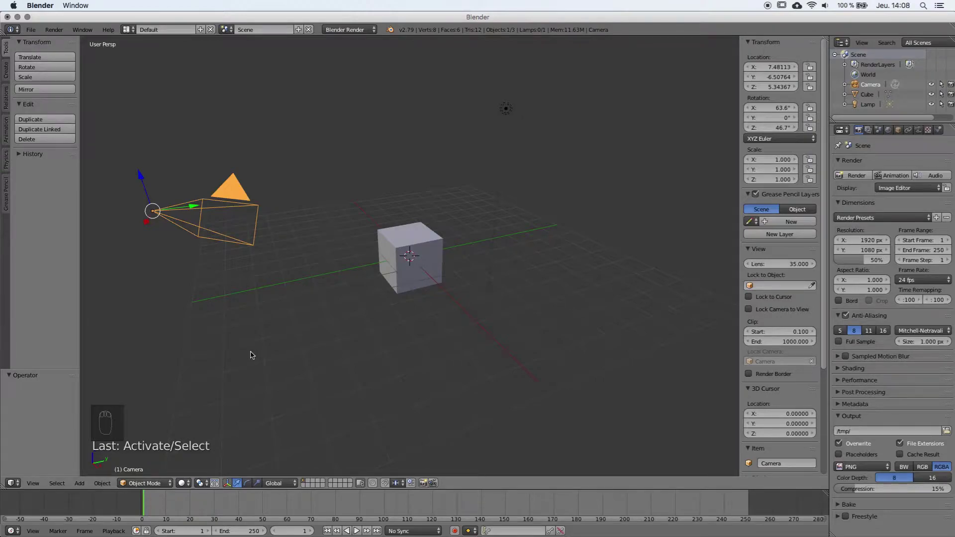
Collapse the properties sidebar of the 3D view and bring it back
click(739, 54)
drag(739, 55, 826, 68)
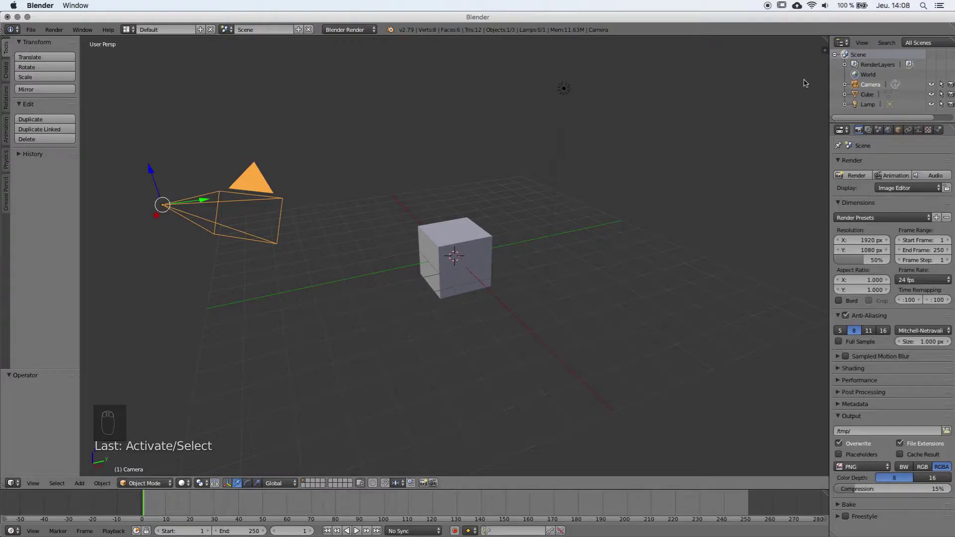
click(827, 53)
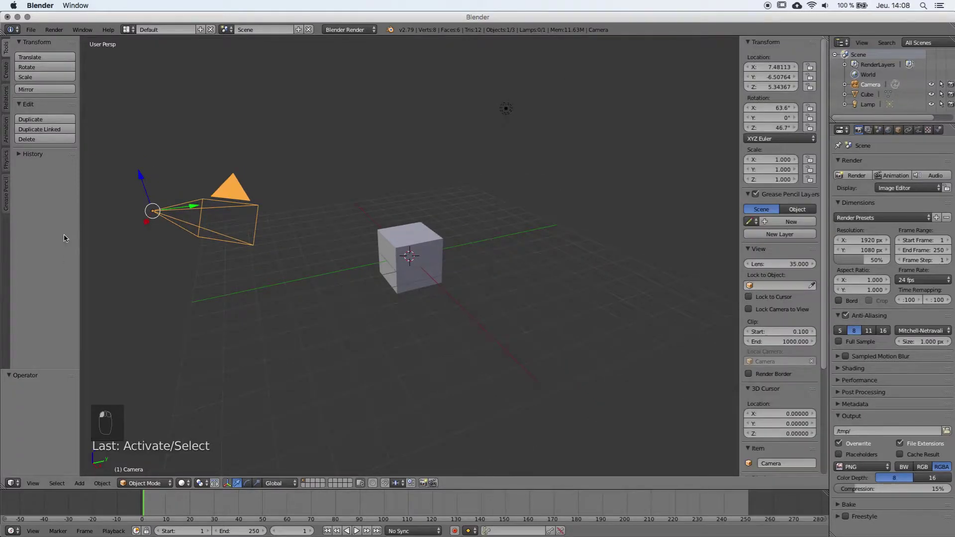
Toggle the tool shelf and the properties sidebar off and on repeatedly, leaving both shown
key(t)
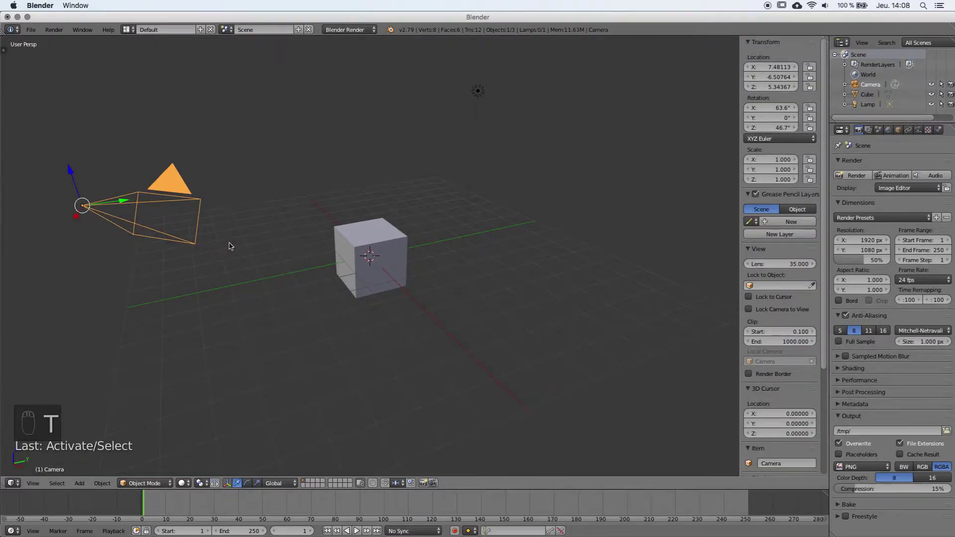
key(n)
key(n)
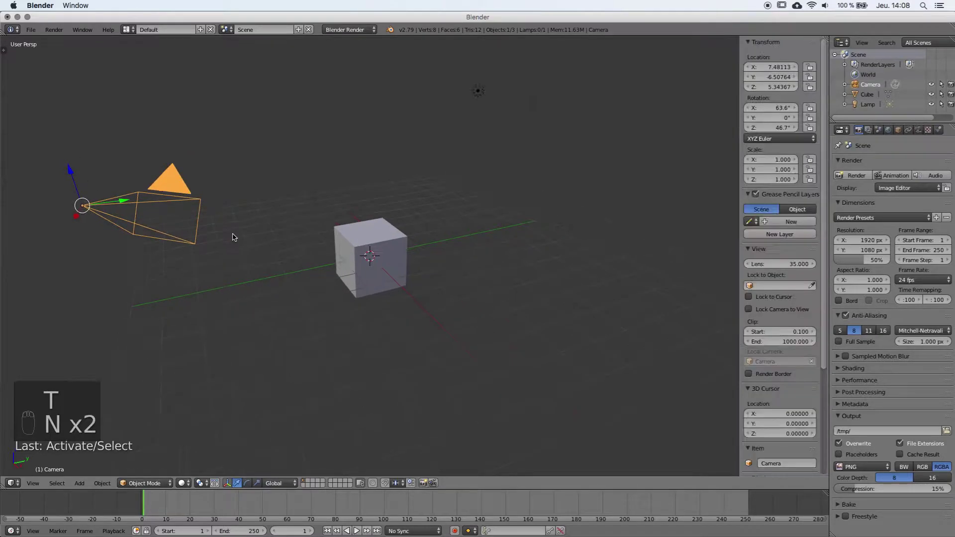
key(t)
key(n)
key(t)
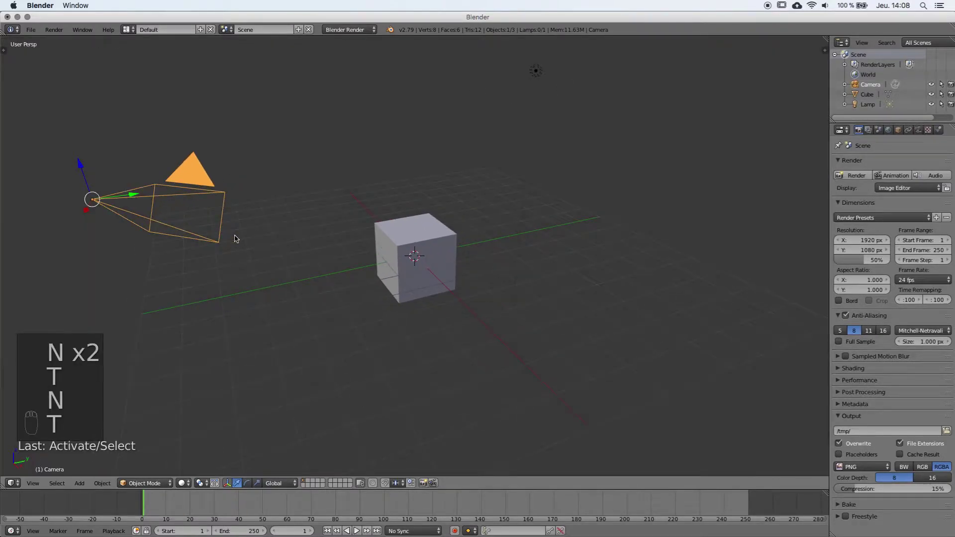
key(t)
key(n)
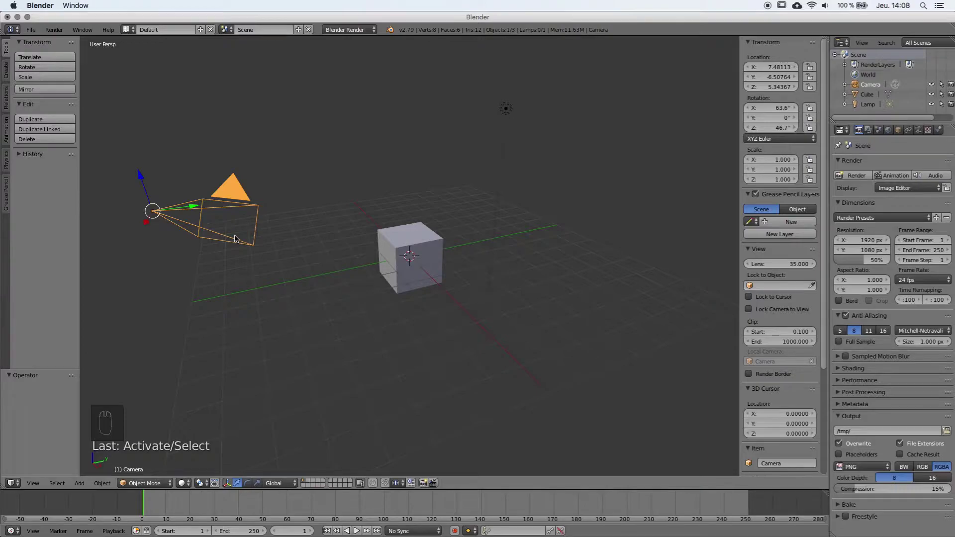
key(t)
key(n)
key(t)
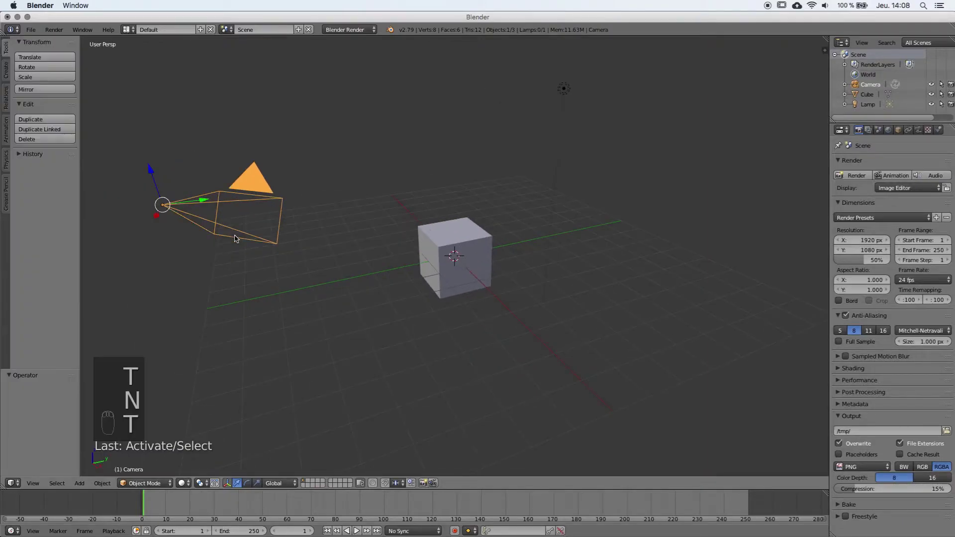
key(n)
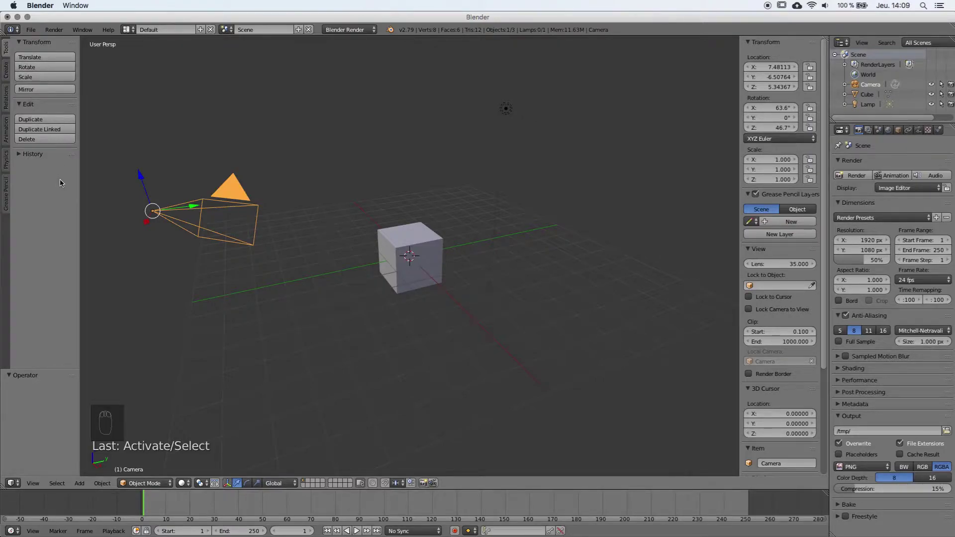
Look through the tool shelf's Create, Relations, Animation, Physics and Grease Pencil categories and return to Tools
click(5, 70)
click(6, 97)
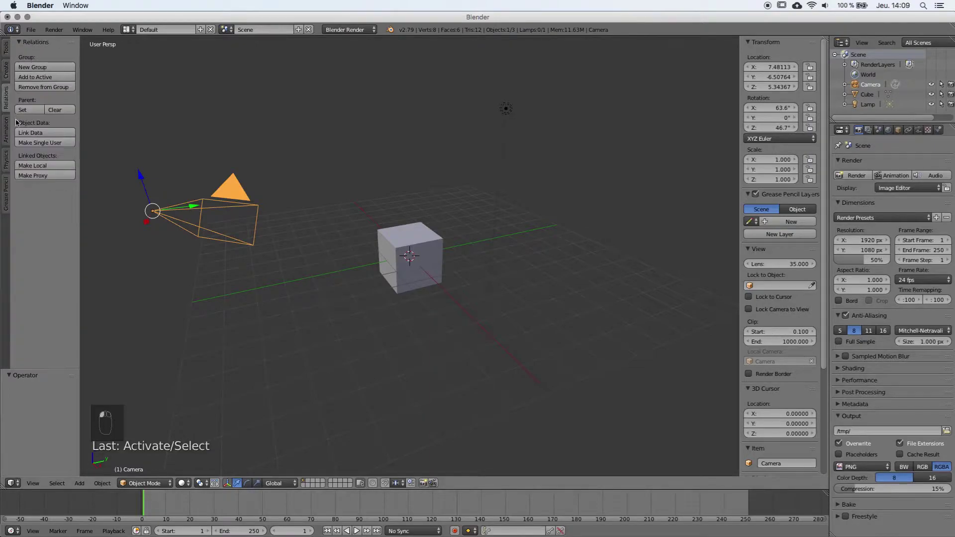
click(5, 131)
click(5, 160)
click(6, 194)
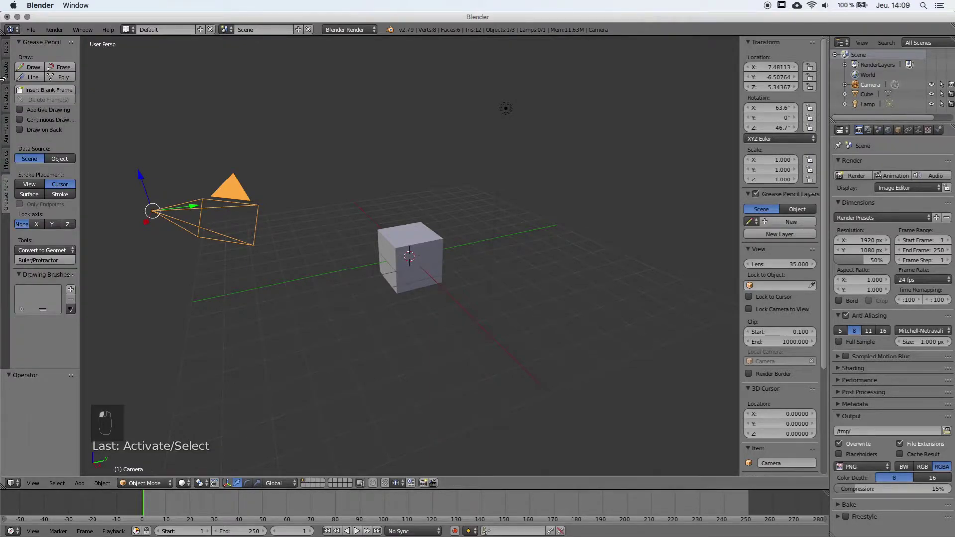
click(6, 50)
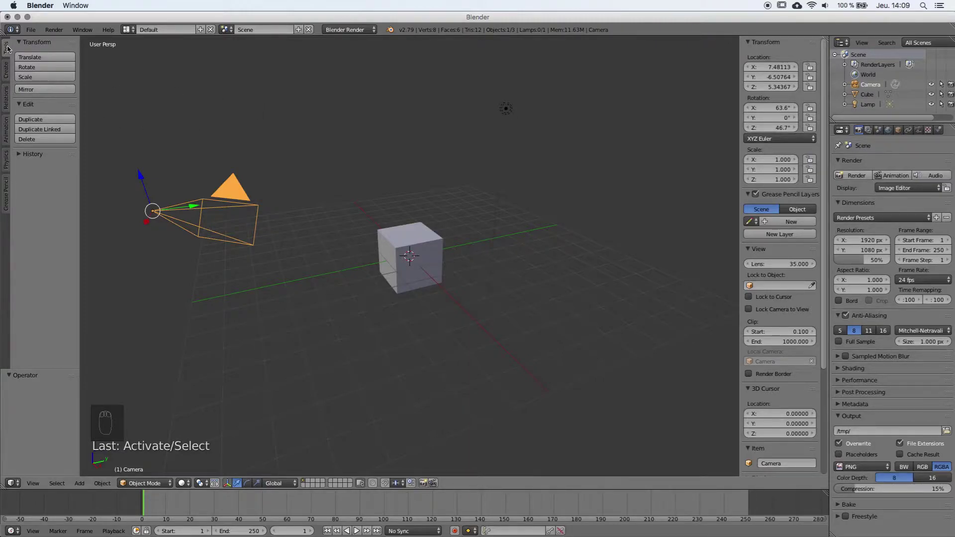
Select the cube and review its Tools options and the primitives, curves, lamps and other objects offered under Create
right_click(398, 266)
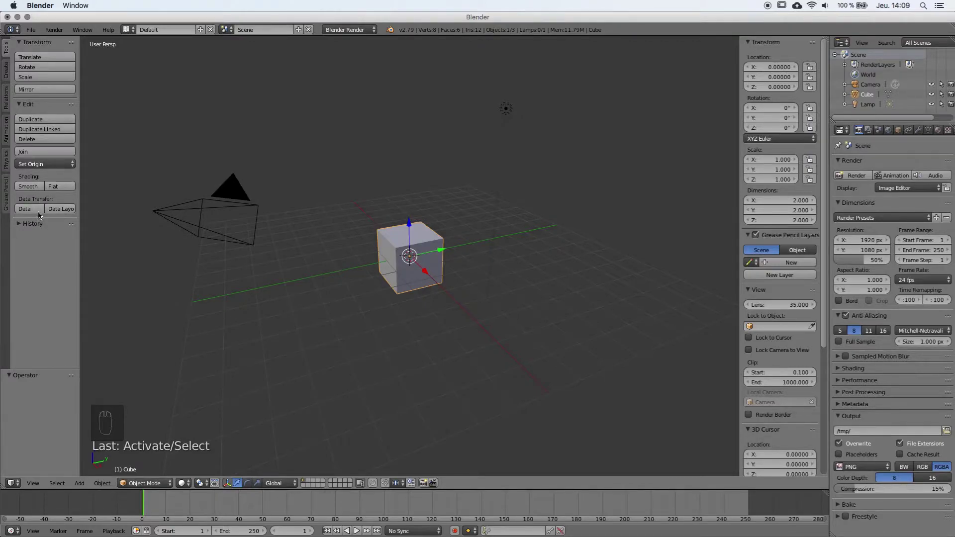
click(6, 68)
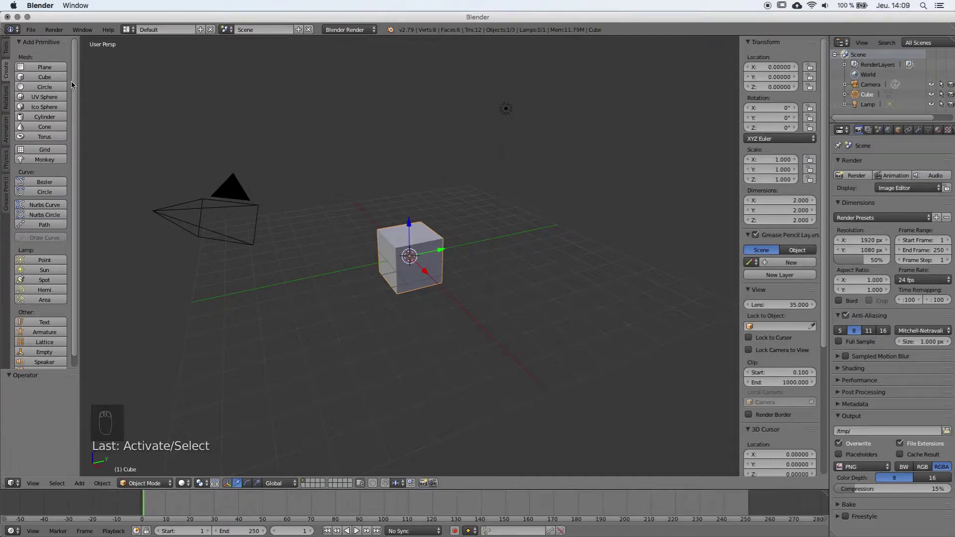
drag(74, 89, 77, 98)
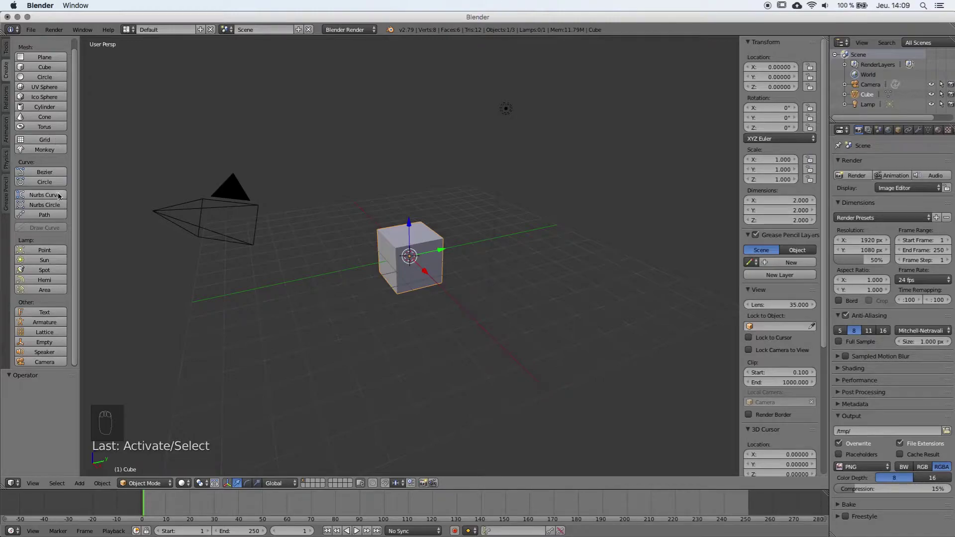
scroll(55, 259, down, 1)
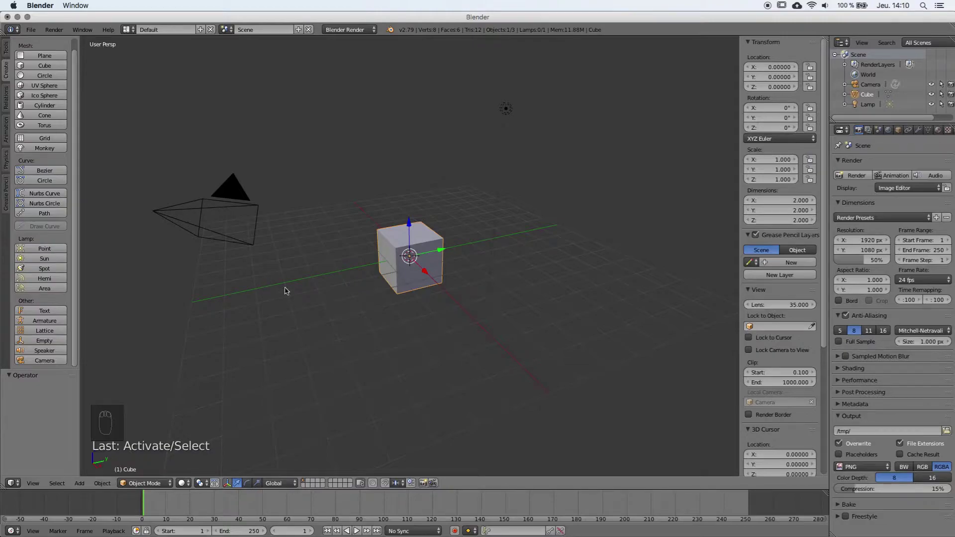
click(7, 53)
click(6, 67)
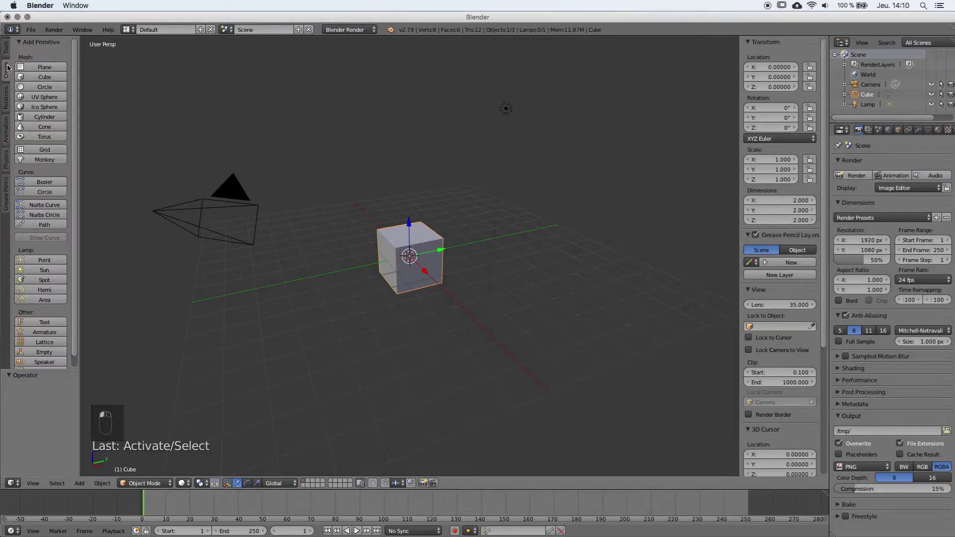
click(6, 53)
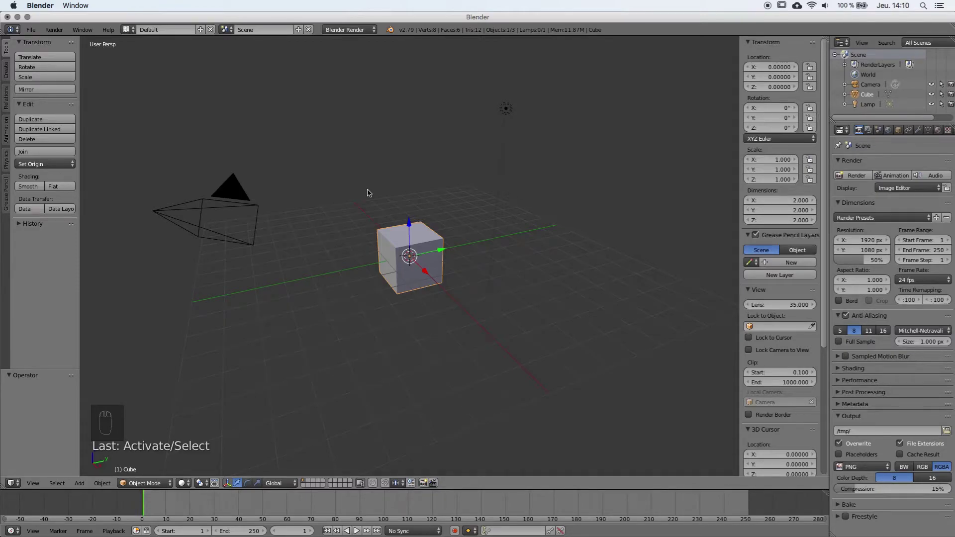
Hide the tool shelf, keep the properties sidebar shown and collapse its Grease Pencil Layers section
key(t)
key(n)
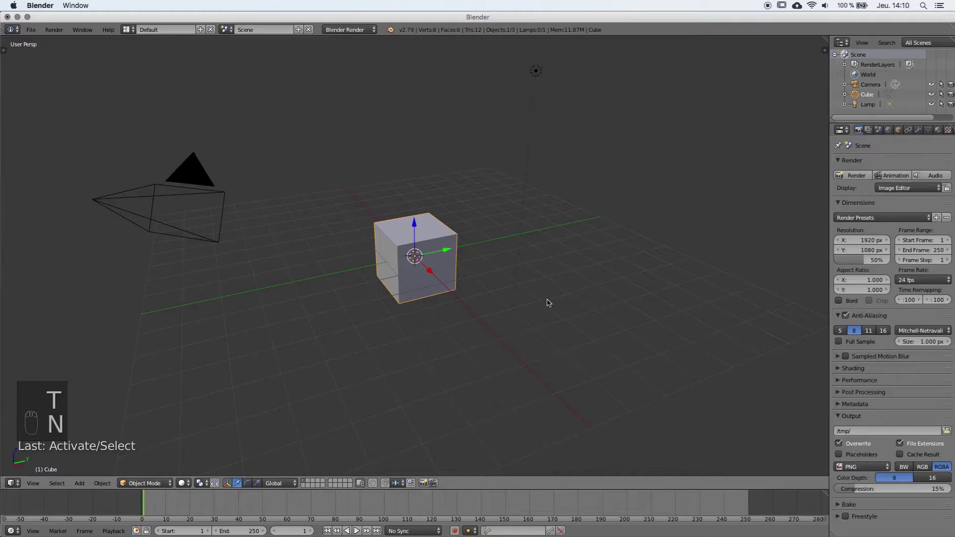
key(n)
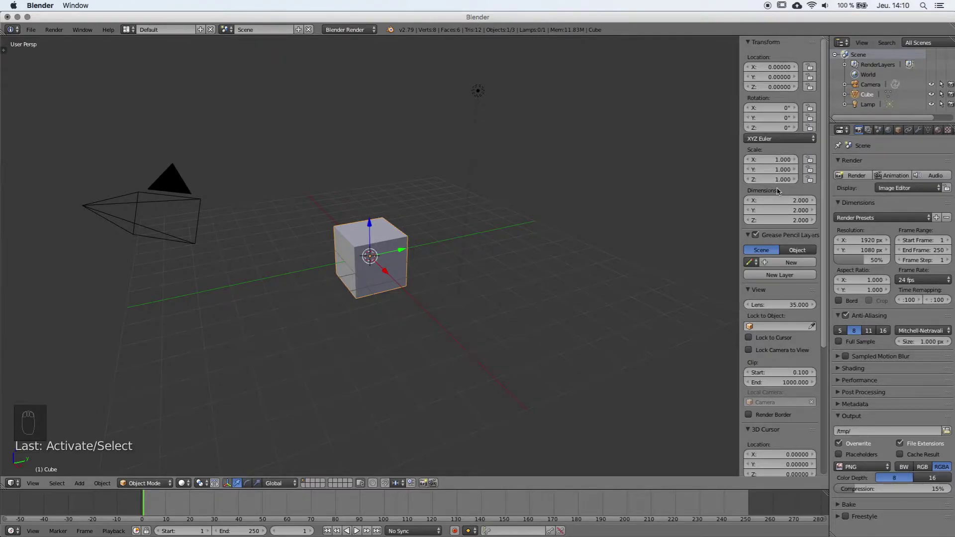
scroll(772, 226, down, 3)
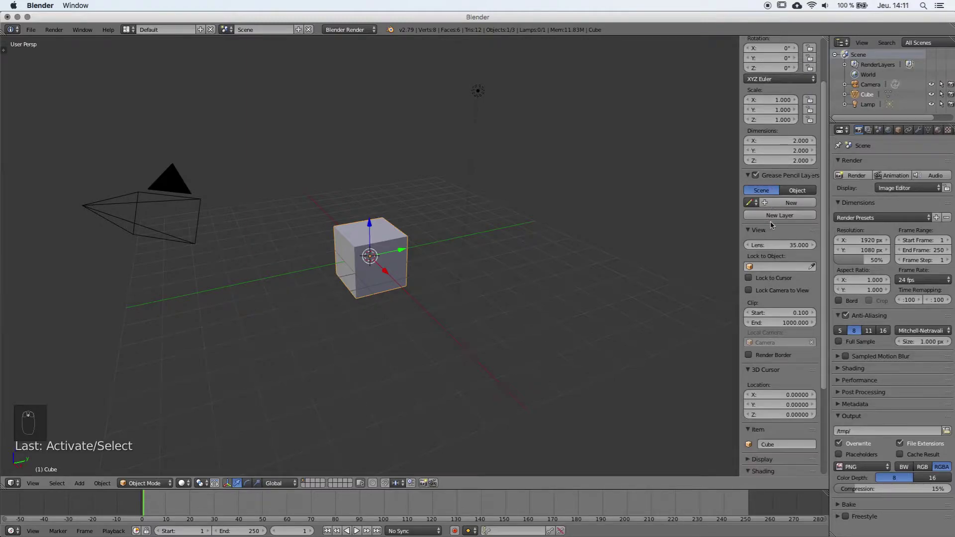
click(771, 177)
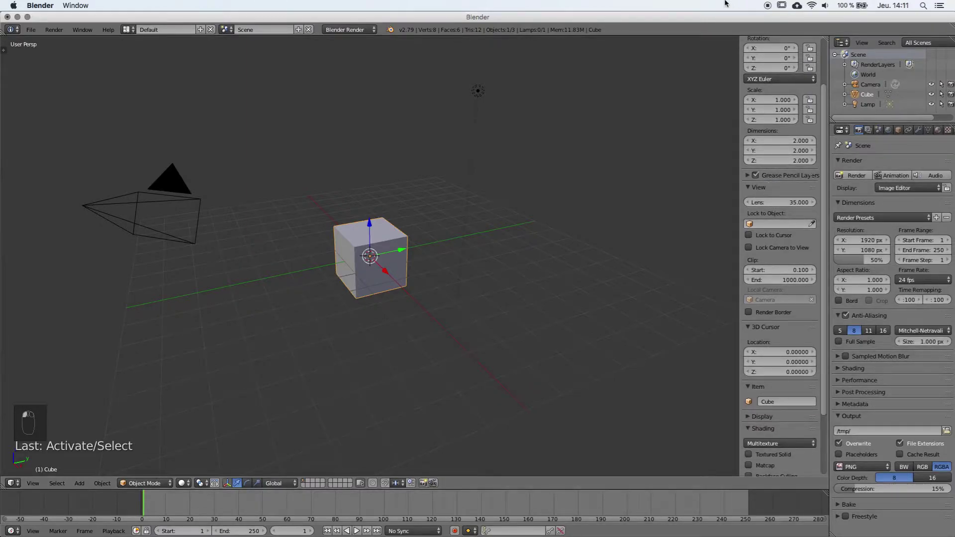
Set the 3D view's lens to 50 and check the new perspective around the cube
scroll(771, 150, down, 2)
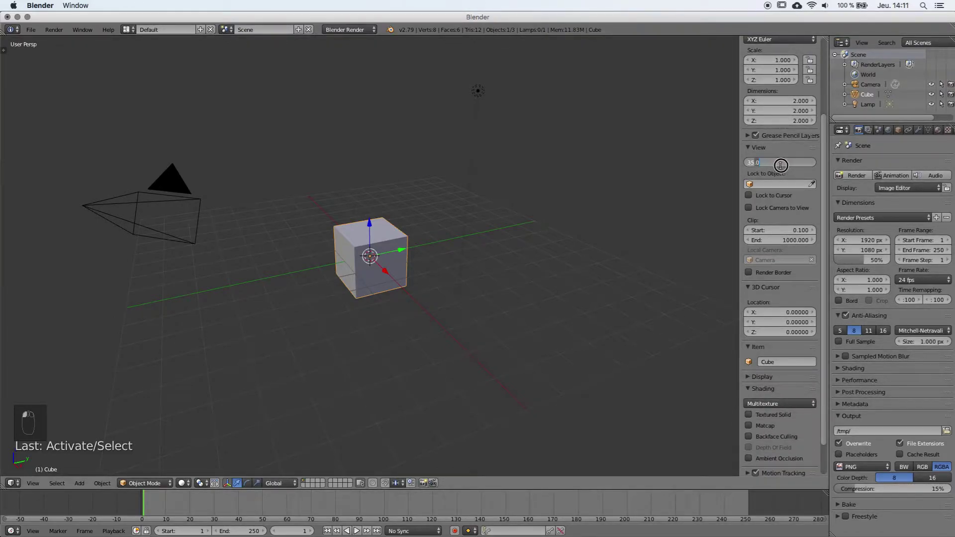
mouse_move(781, 163)
mouse_down()
mouse_move(796, 162)
mouse_move(791, 149)
mouse_up()
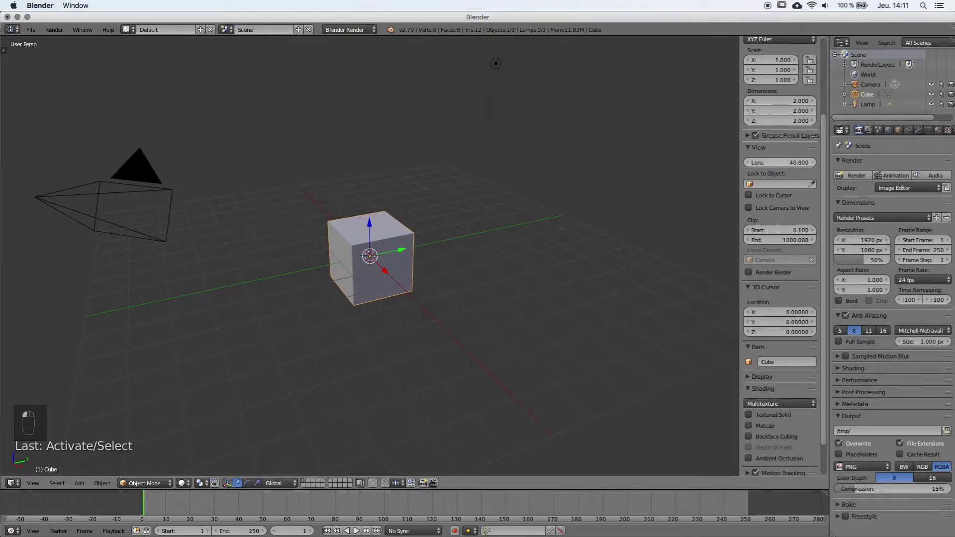
text(50)
key(Return)
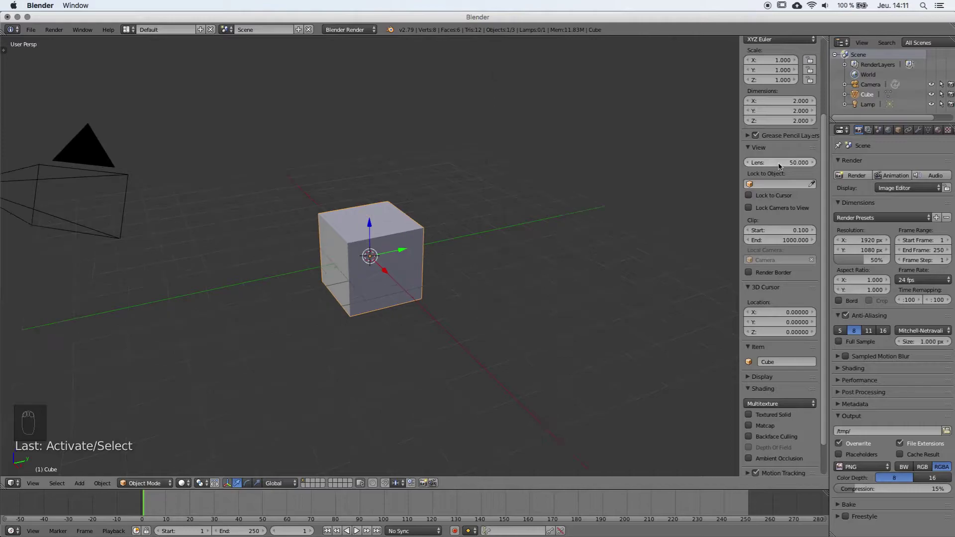
scroll(483, 205, down, 4)
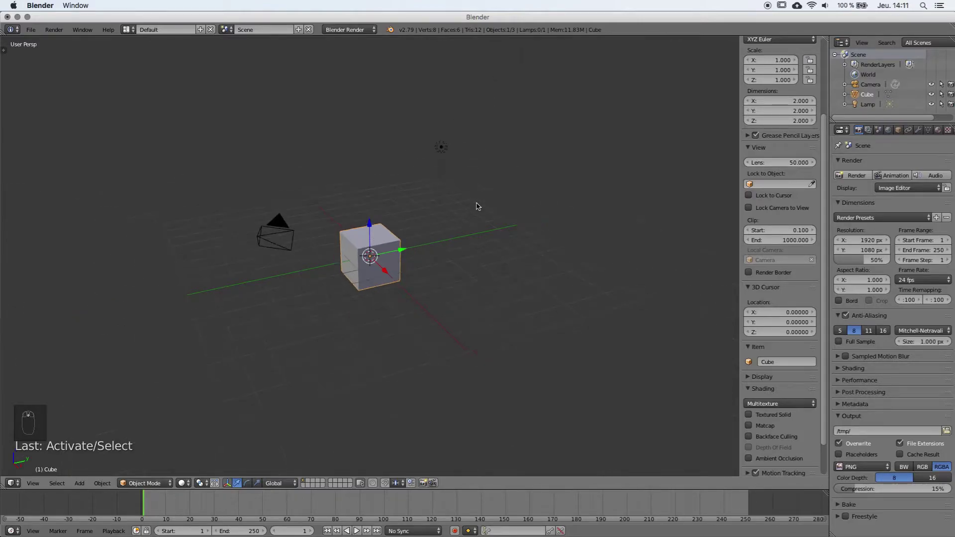
scroll(477, 206, up, 2)
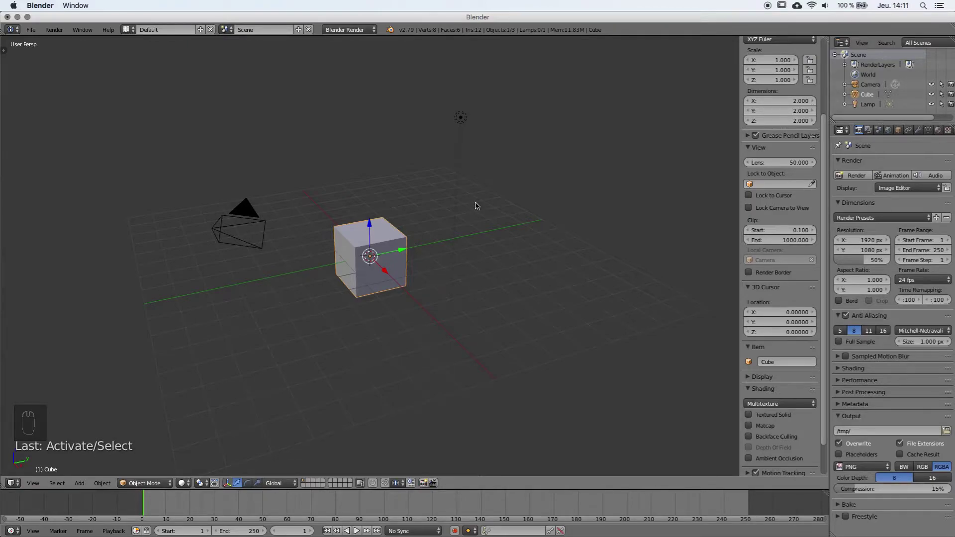
middle_drag(347, 294, 365, 279)
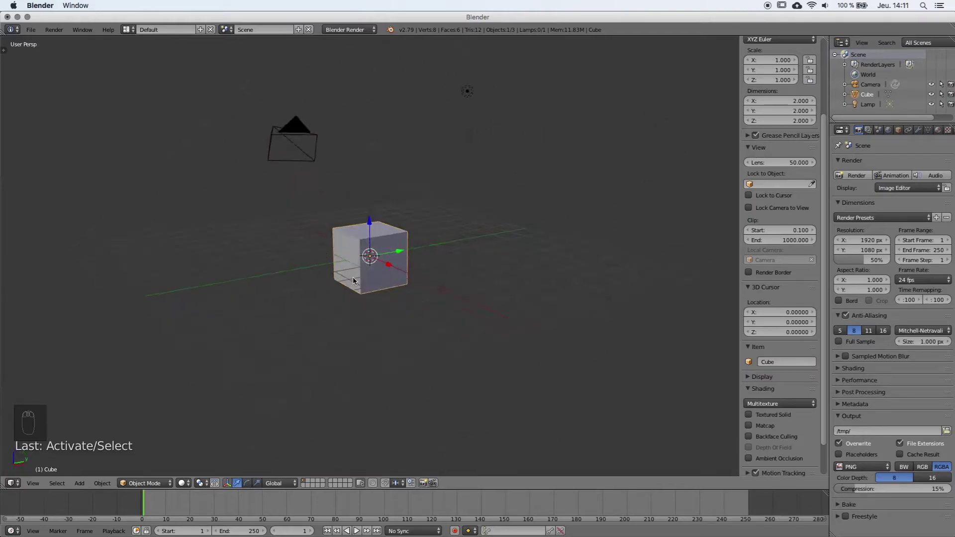
scroll(361, 279, up, 2)
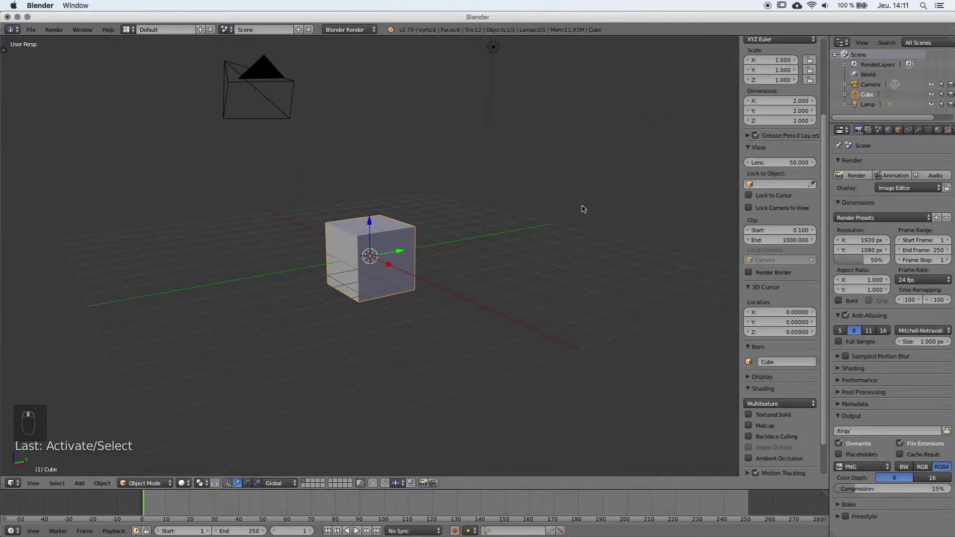
Collapse the View section and try several 3D cursor positions, ending at about X -2.18, Y -2.76, Z 1.59
click(769, 147)
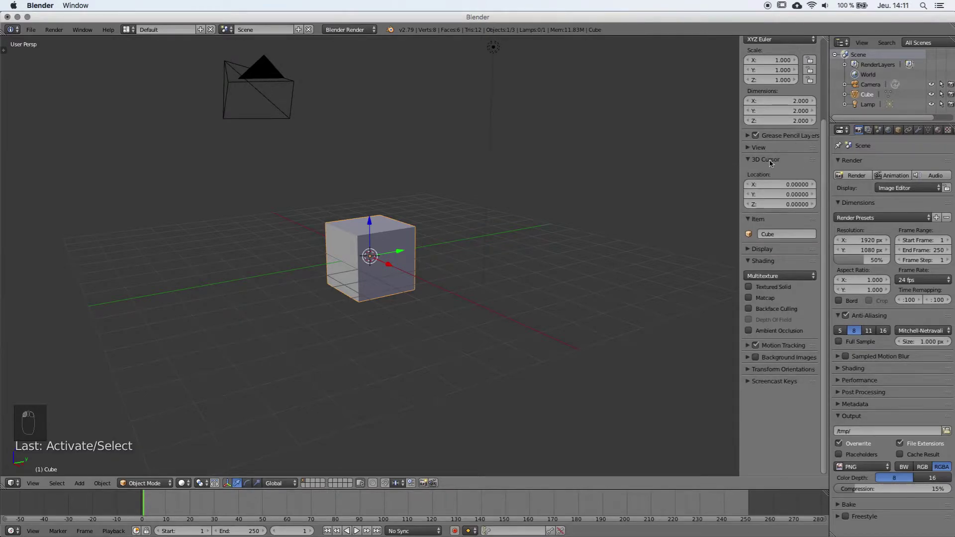
click(453, 271)
click(449, 201)
click(540, 160)
click(578, 237)
click(552, 288)
click(453, 340)
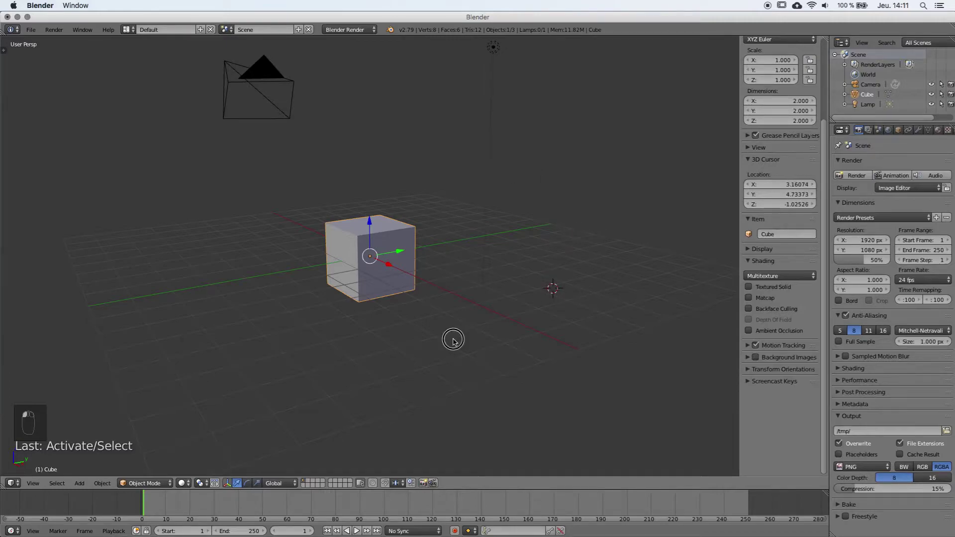
click(417, 154)
click(335, 157)
click(257, 204)
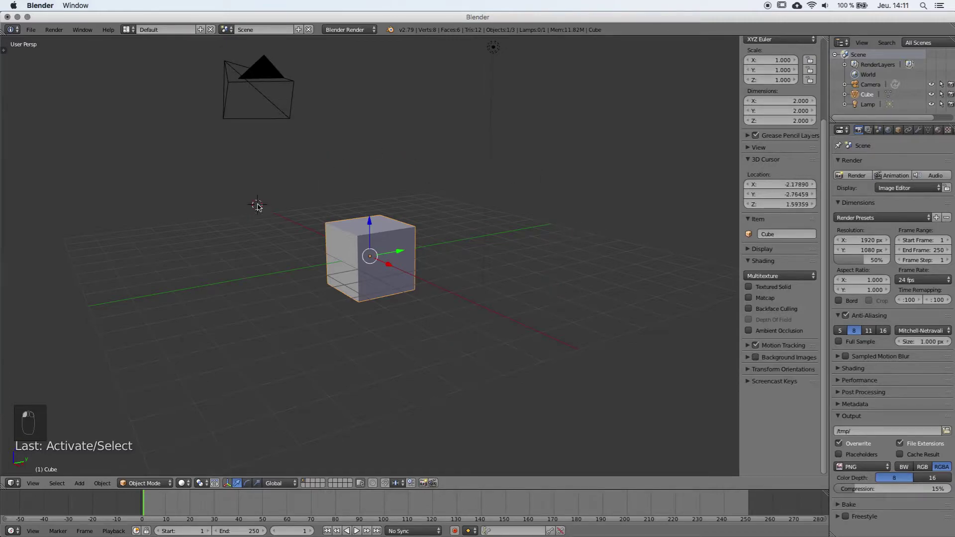
Place the 3D cursor at two spots around the cube, and reset its X, Y and Z location to 0
click(305, 337)
click(444, 294)
mouse_move(779, 185)
mouse_down()
mouse_move(778, 204)
mouse_move(770, 184)
mouse_up()
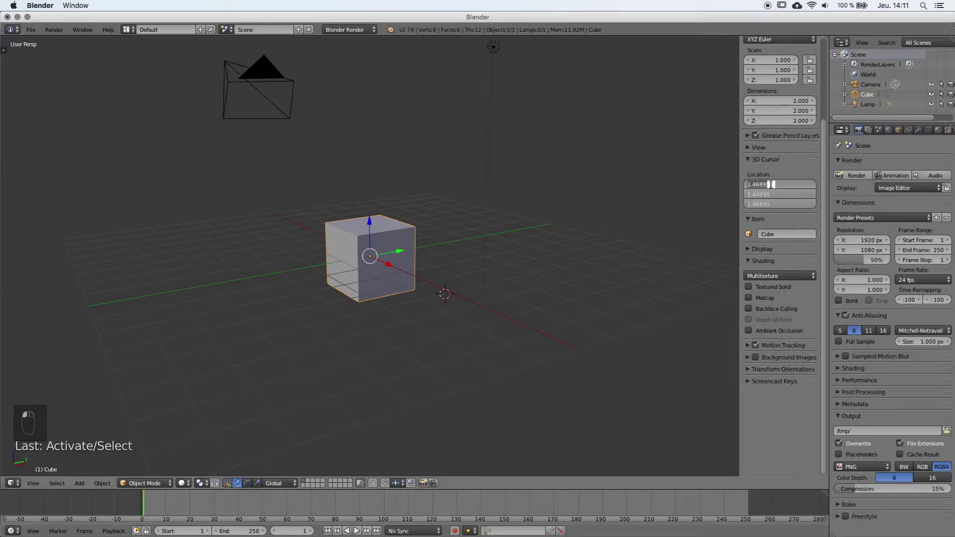
text(0)
key(Return)
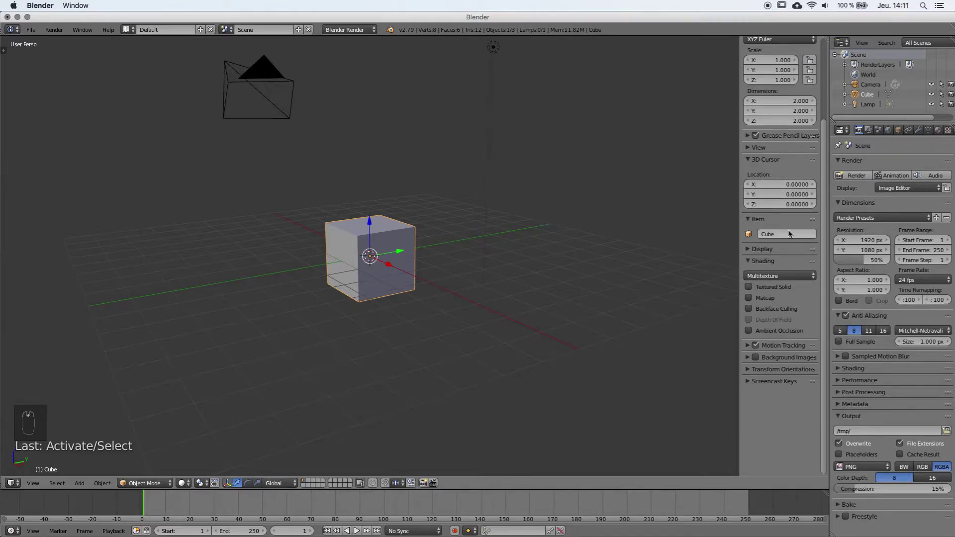
Enable Matcap shading for the 3D view and check the cube from several angles
click(774, 249)
click(776, 251)
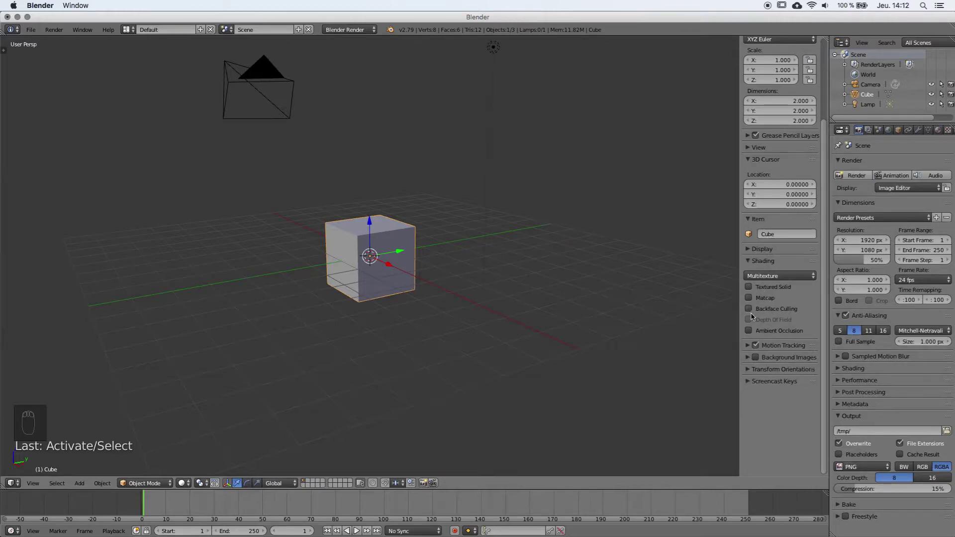
middle_drag(343, 348, 460, 209)
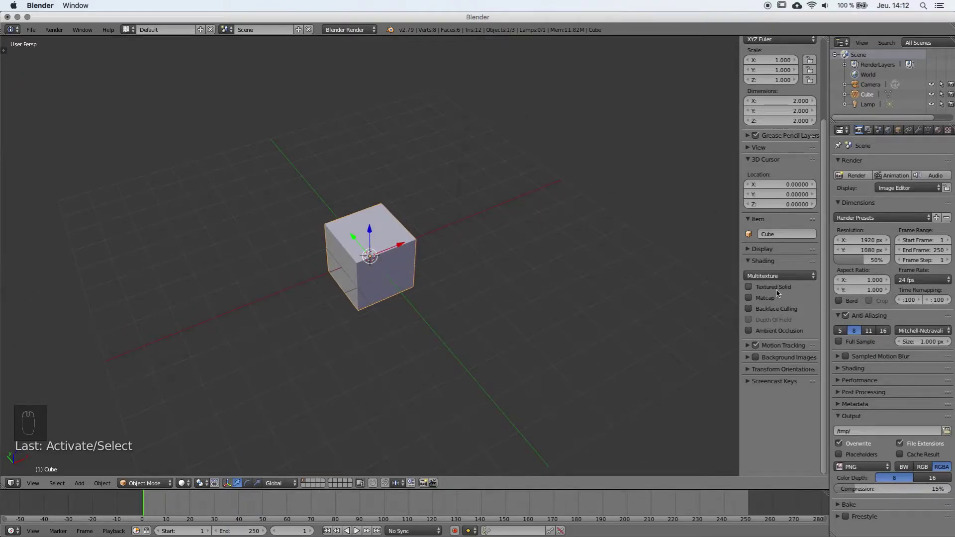
click(749, 298)
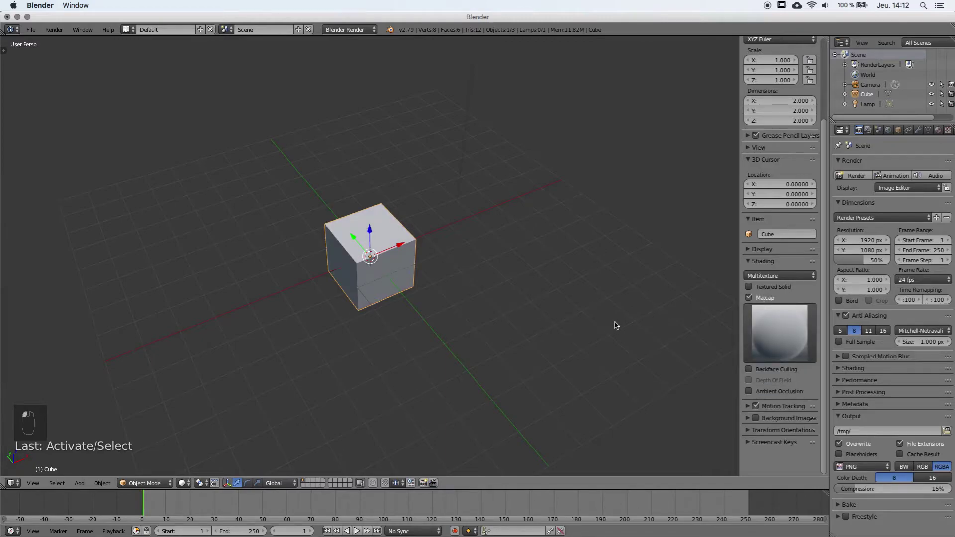
mouse_move(617, 324)
middle_down()
mouse_move(580, 303)
mouse_move(503, 314)
mouse_move(517, 315)
middle_up()
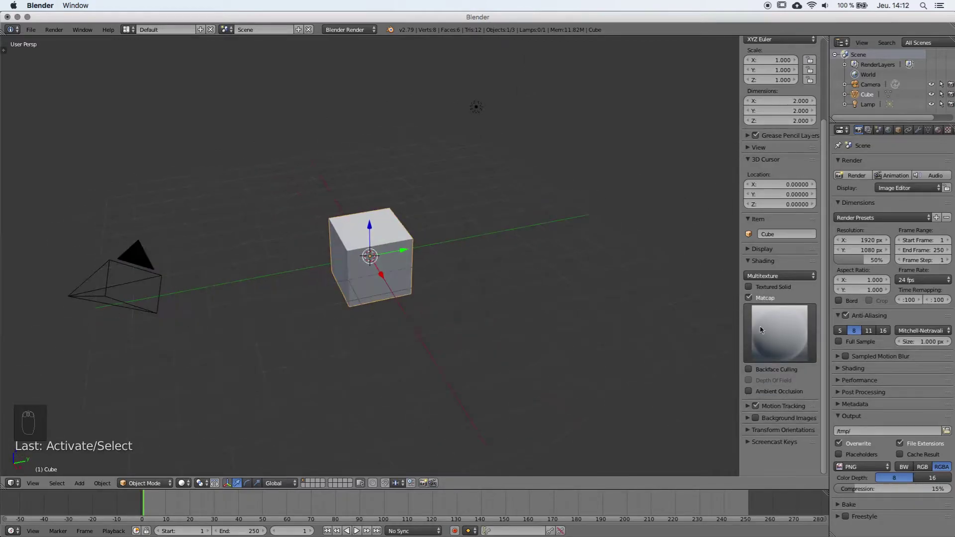
Try the red, pink and gold matcaps on the cube and inspect the shading from different angles
click(781, 333)
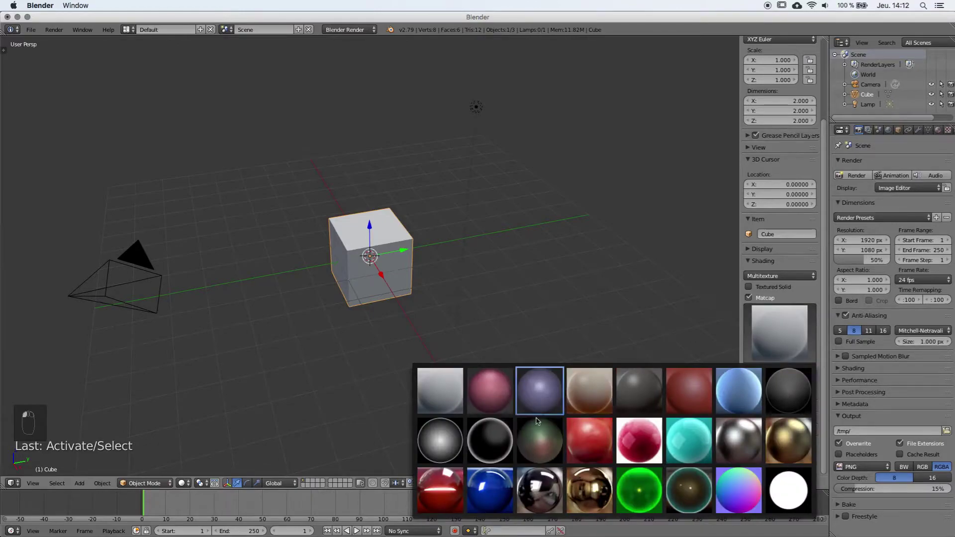
click(598, 449)
click(789, 326)
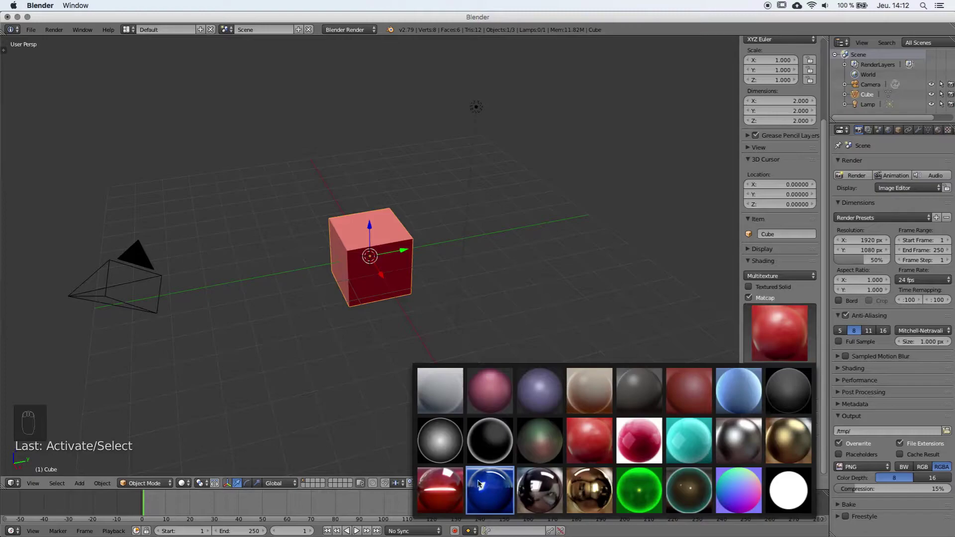
click(502, 398)
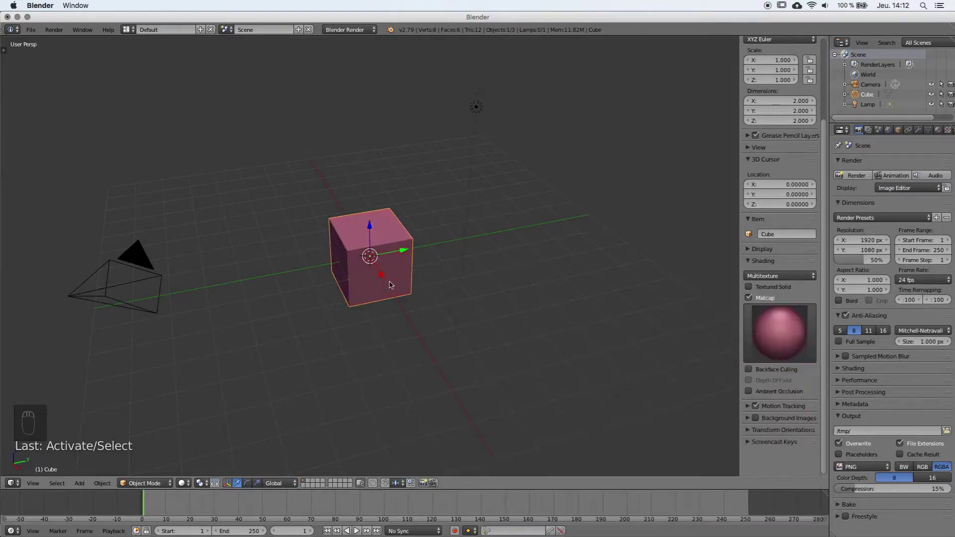
mouse_move(390, 285)
middle_down()
mouse_move(415, 250)
mouse_move(390, 272)
middle_up()
scroll(396, 243, up, 2)
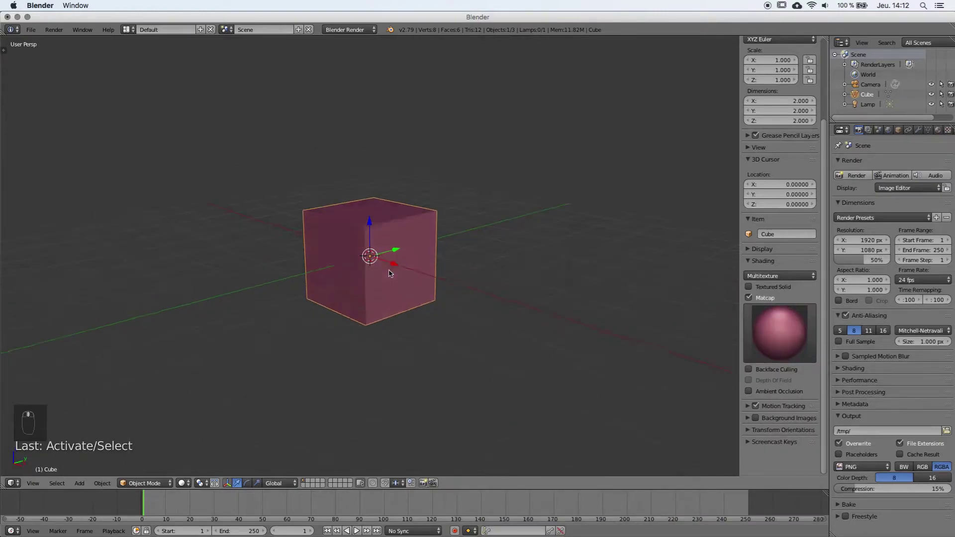
click(791, 335)
click(783, 451)
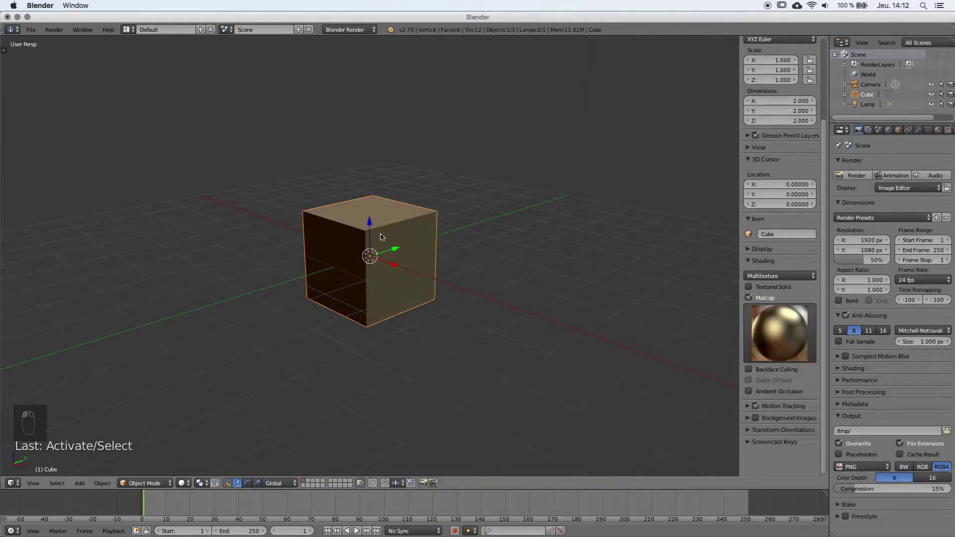
middle_drag(381, 237, 375, 225)
Add a UV sphere and move it along the X axis until it sits beside the cube
key(shift+a)
mouse_move(392, 206)
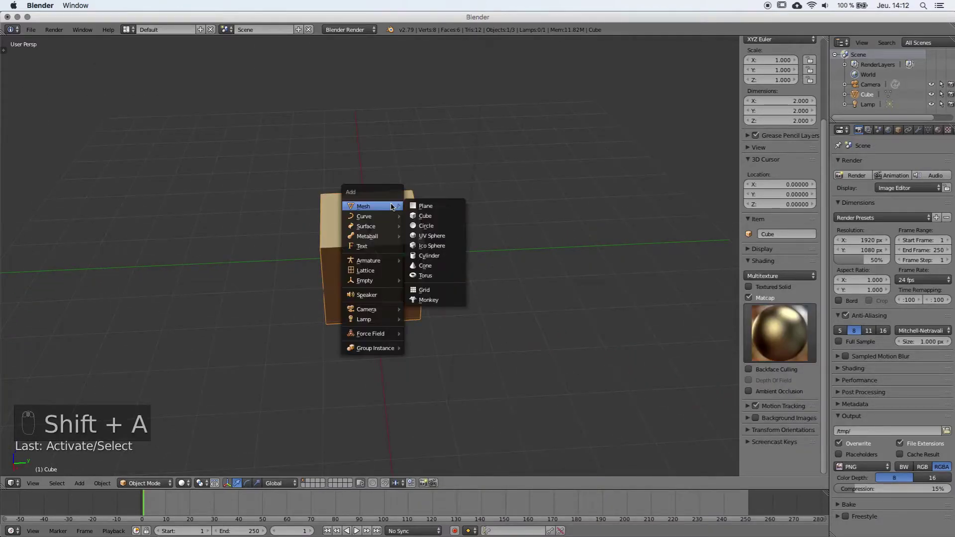
click(433, 236)
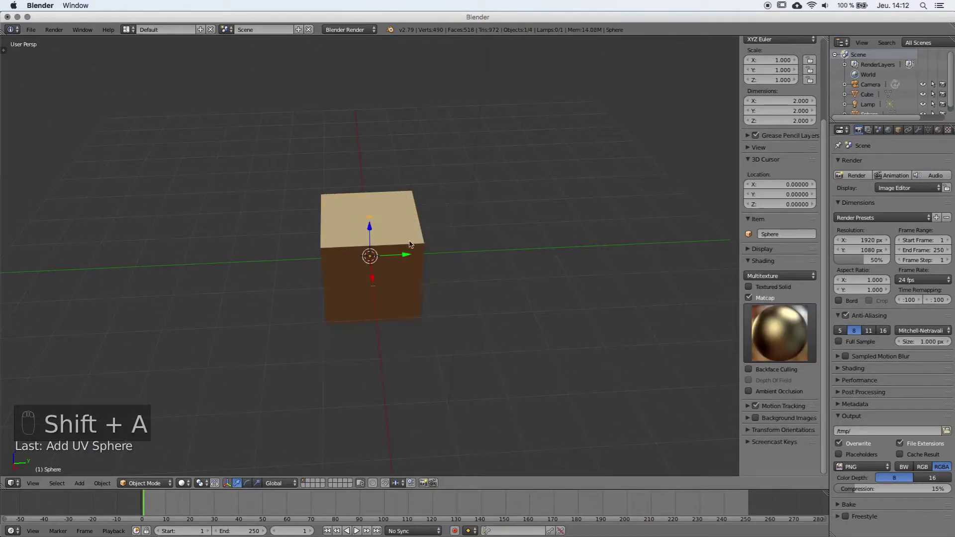
key(g)
key(x)
click(422, 324)
middle_drag(422, 324, 426, 320)
Switch the matcap to the black sphere with a white centre and inspect the shading on both objects
click(752, 343)
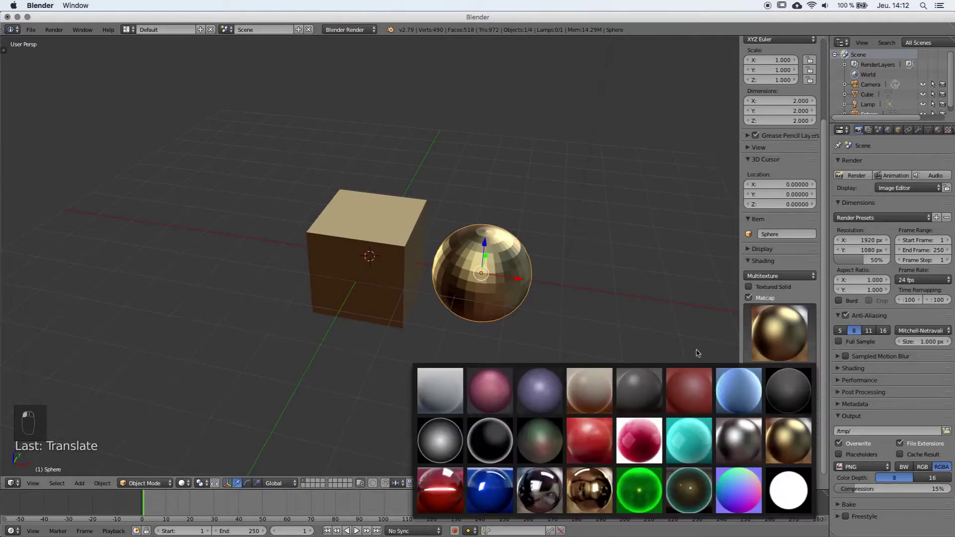
click(440, 438)
middle_drag(503, 349, 476, 344)
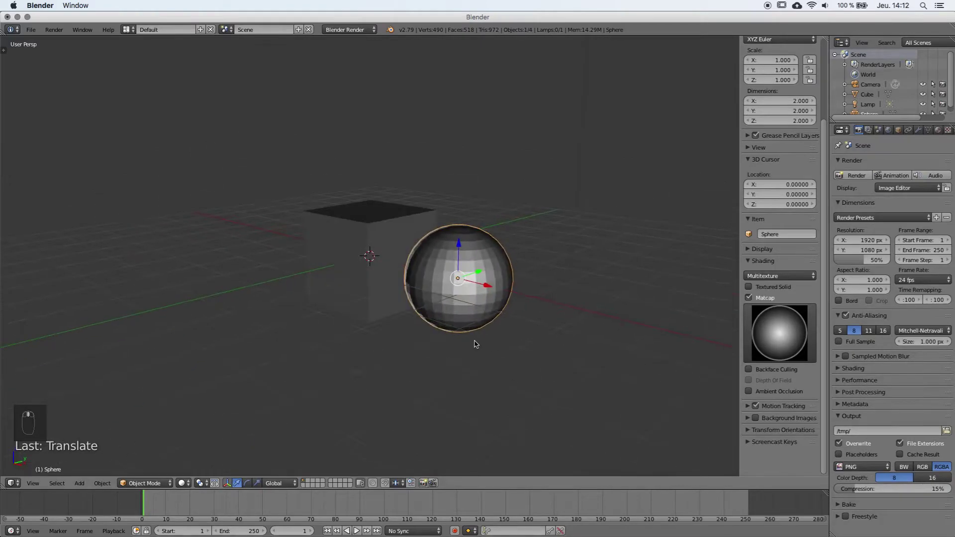
middle_drag(485, 293, 426, 344)
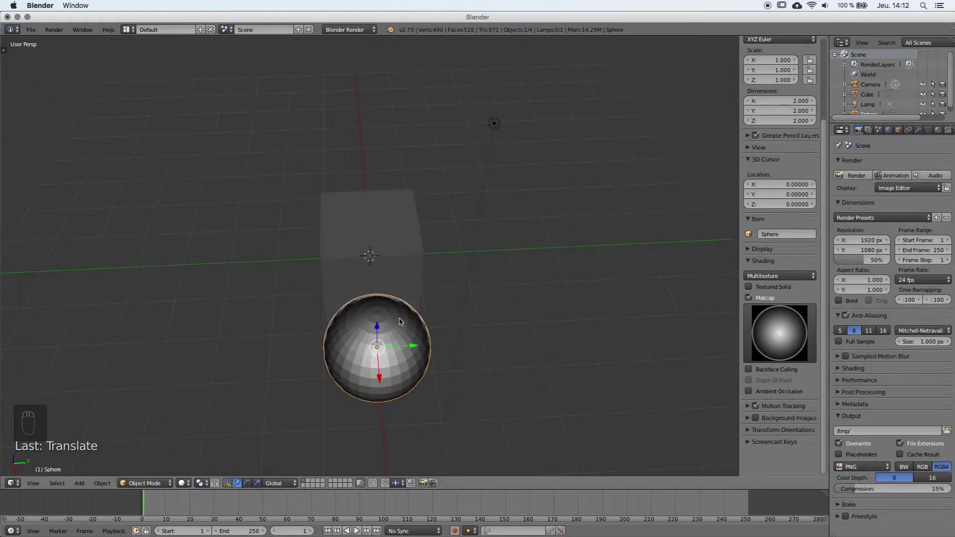
Delete the sphere, and reset the 3D cursor to the origin with the whole scene framed
key(x)
click(426, 285)
key(shift+c)
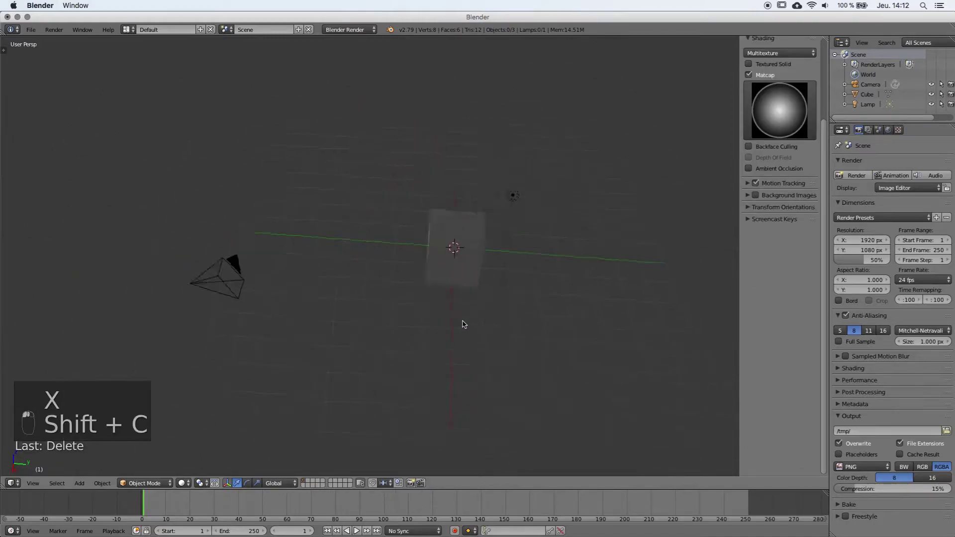
middle_drag(463, 324, 629, 320)
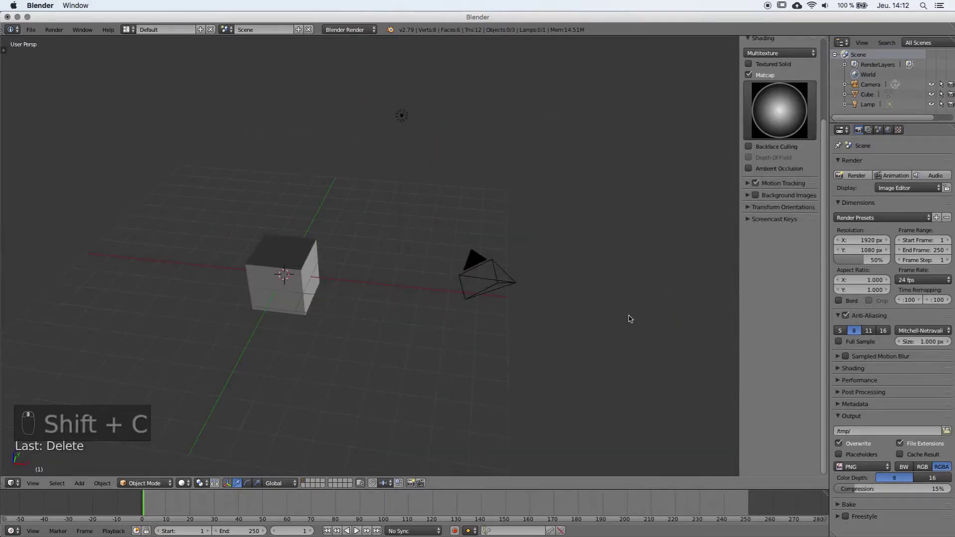
Expand the Background Images section to review its options, and hide the properties sidebar
click(779, 196)
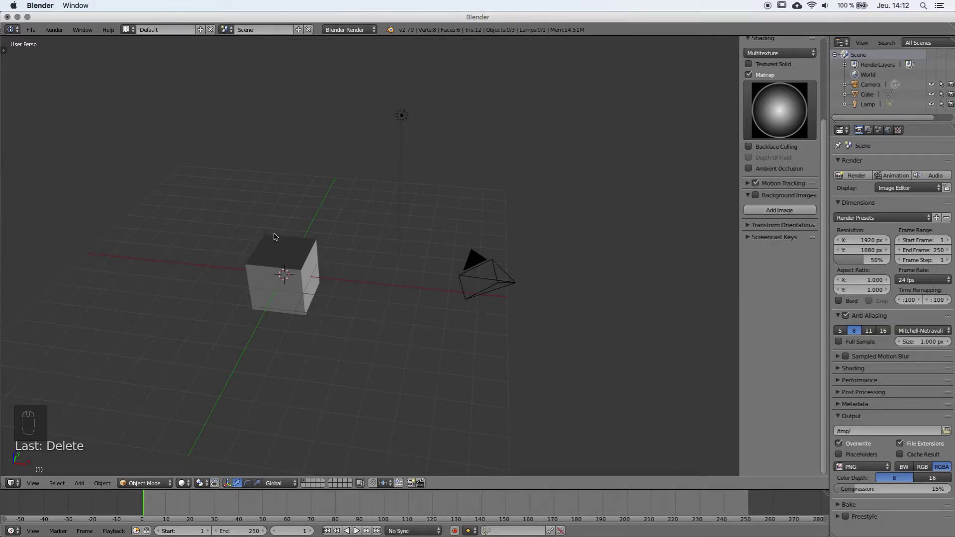
middle_drag(347, 336, 410, 320)
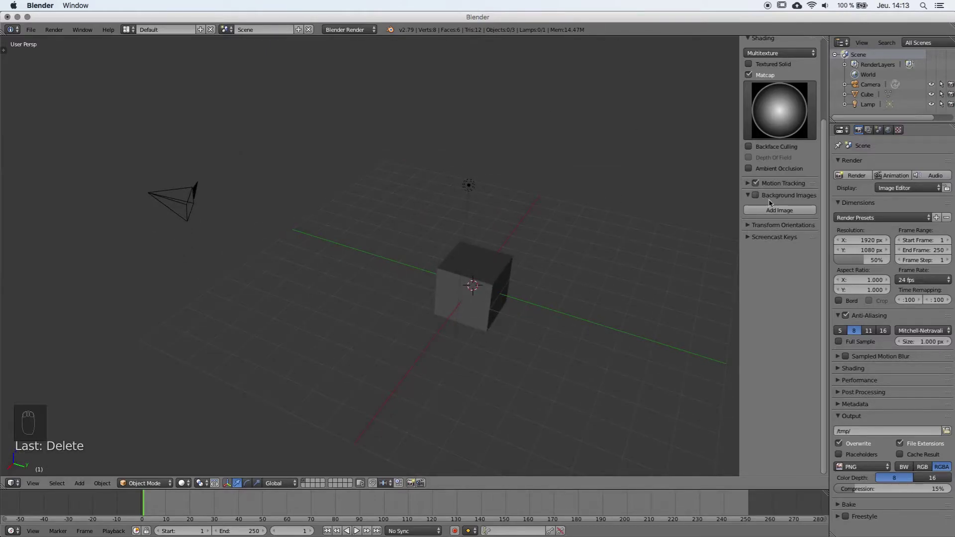
scroll(755, 207, up, 3)
scroll(755, 207, up, 2)
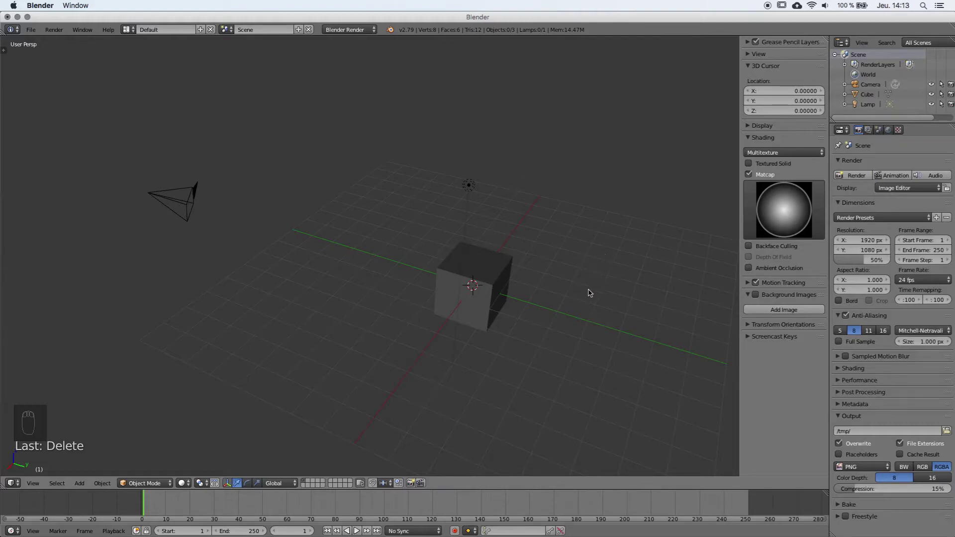
shift+middle_drag(515, 269, 461, 224)
key(n)
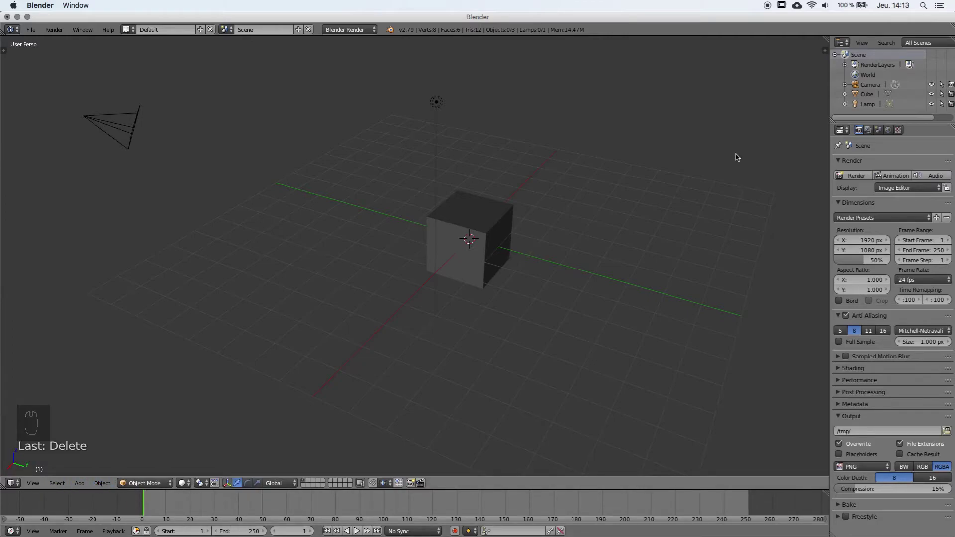
Select the cube and scrub through the timeline, returning to frame 1
right_click(468, 261)
middle_drag(518, 333, 414, 278)
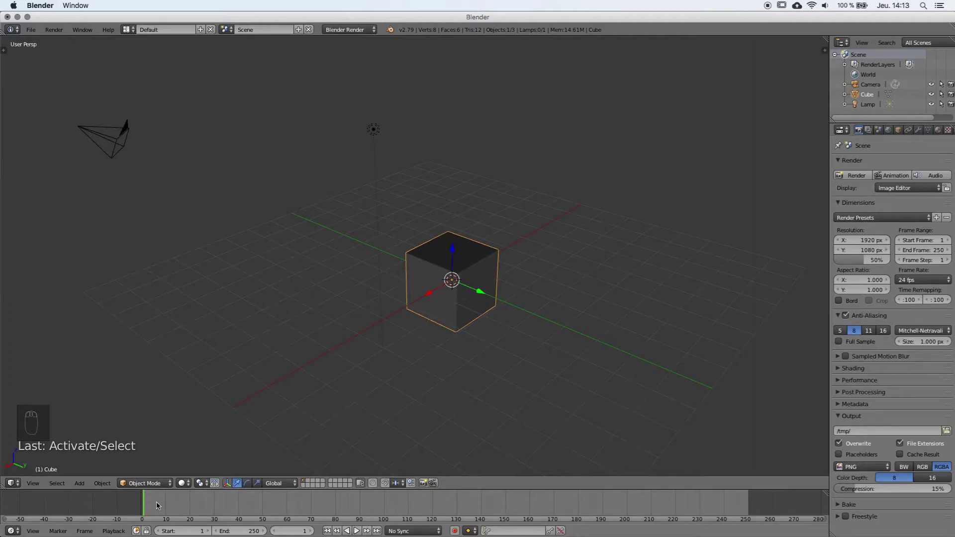
mouse_move(157, 504)
mouse_down()
mouse_move(266, 504)
mouse_move(145, 513)
mouse_up()
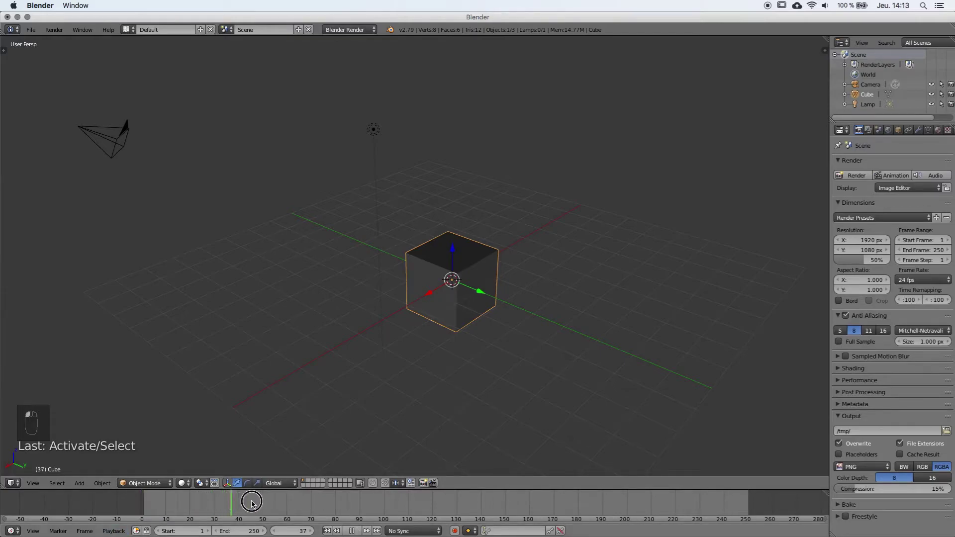
drag(147, 503, 143, 503)
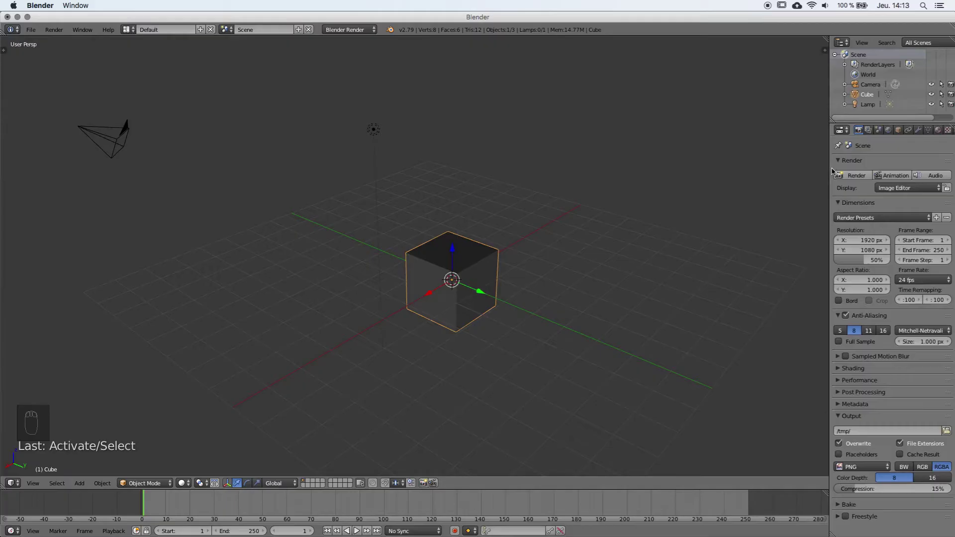
Widen the Outliner and make it taller, and select the lamp, the cube and the camera from it in turn
drag(829, 169, 751, 172)
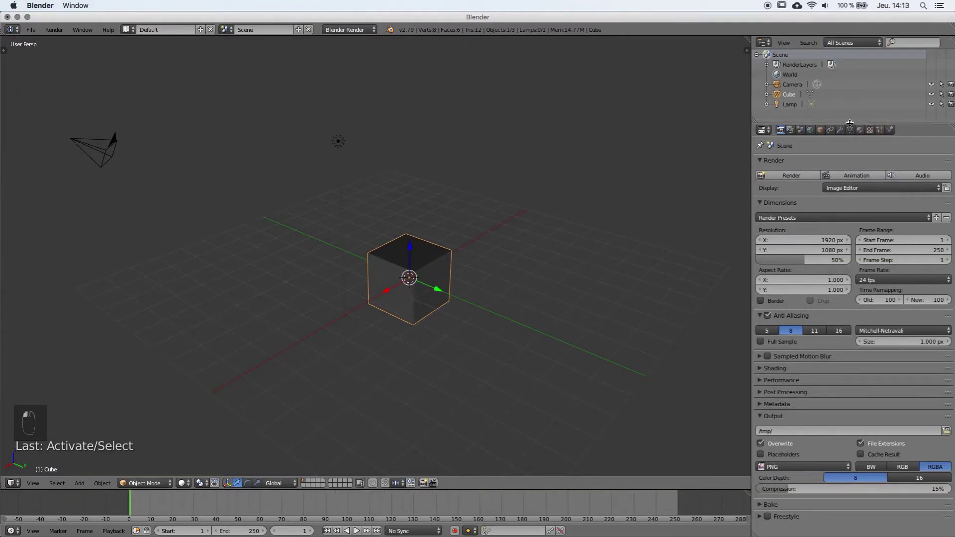
drag(850, 125, 849, 244)
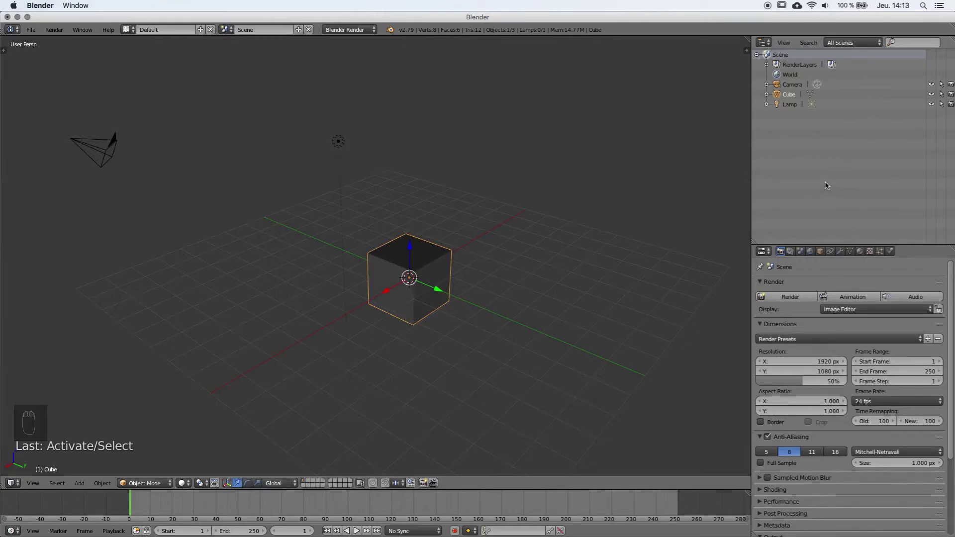
click(778, 104)
click(778, 95)
click(778, 85)
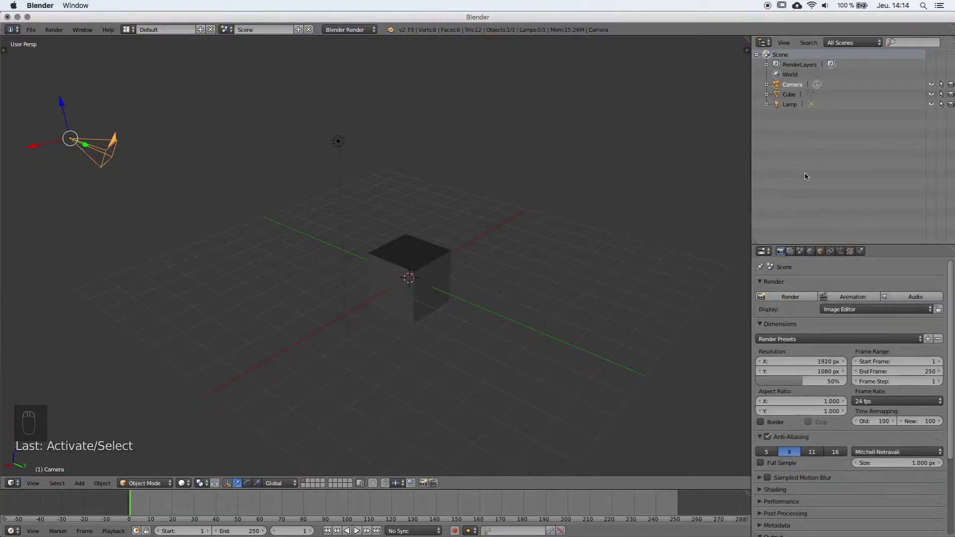
Expand and collapse the Camera and Cube entries to see their data, and shrink the Outliner to give the Properties editor more height
click(768, 86)
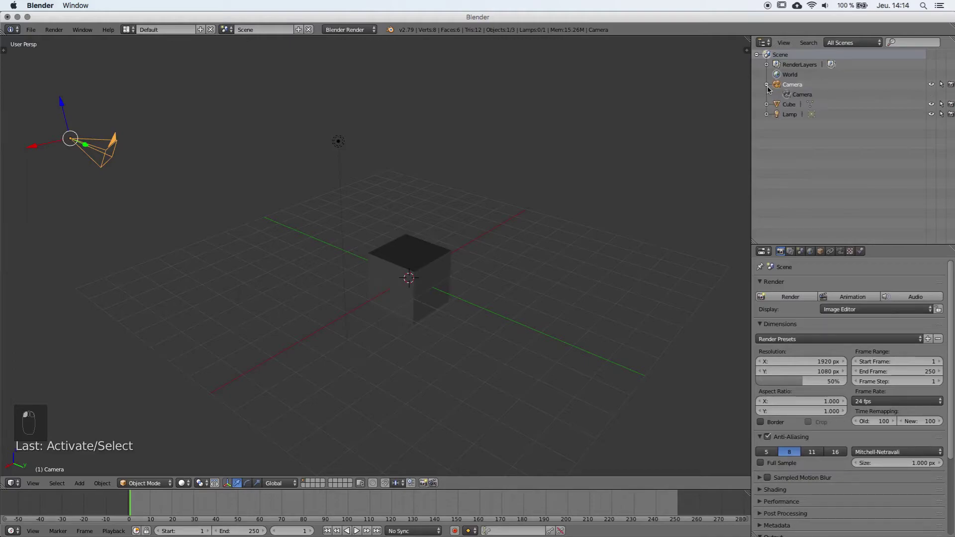
click(767, 85)
click(767, 94)
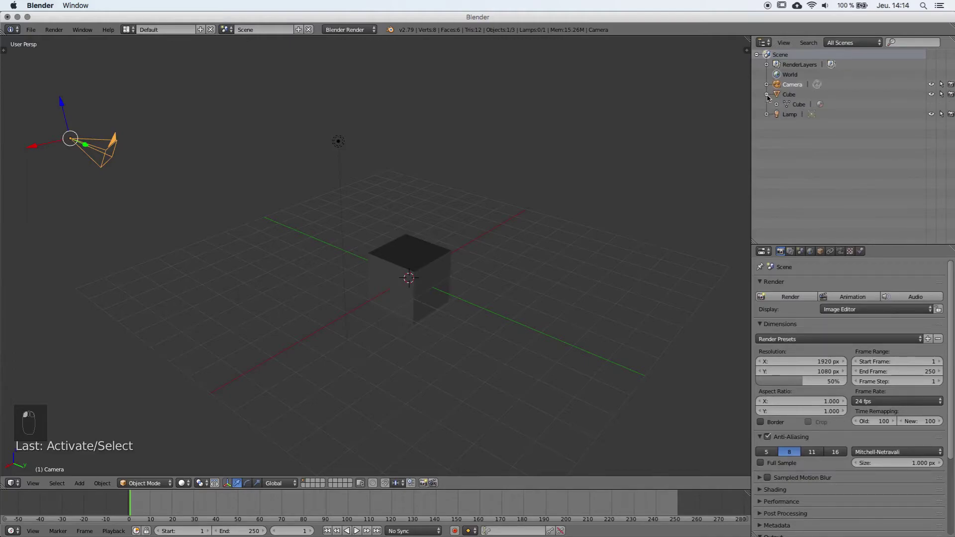
click(777, 105)
click(767, 95)
drag(890, 249, 898, 101)
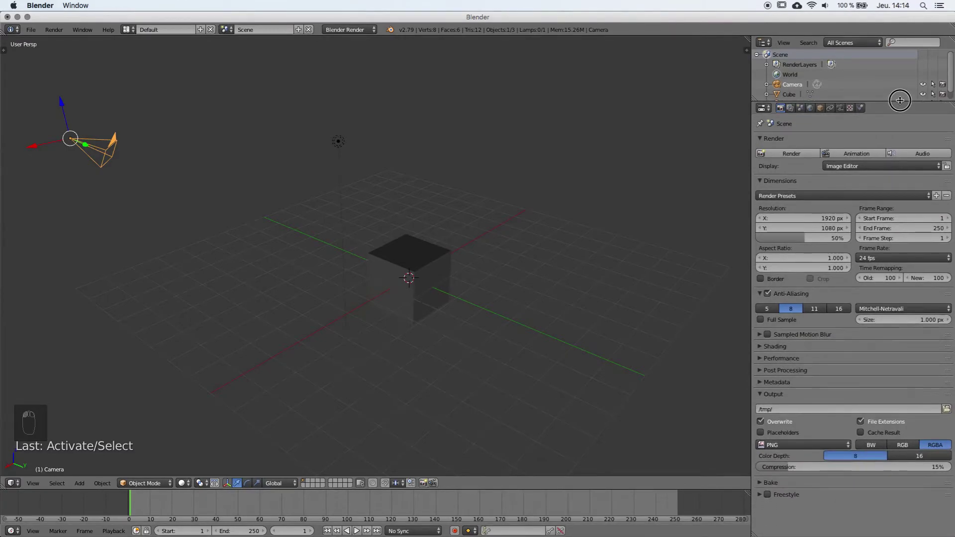
Select the cube and the lamp in the 3D view in turn, ending with the cube selected and centred
right_click(451, 299)
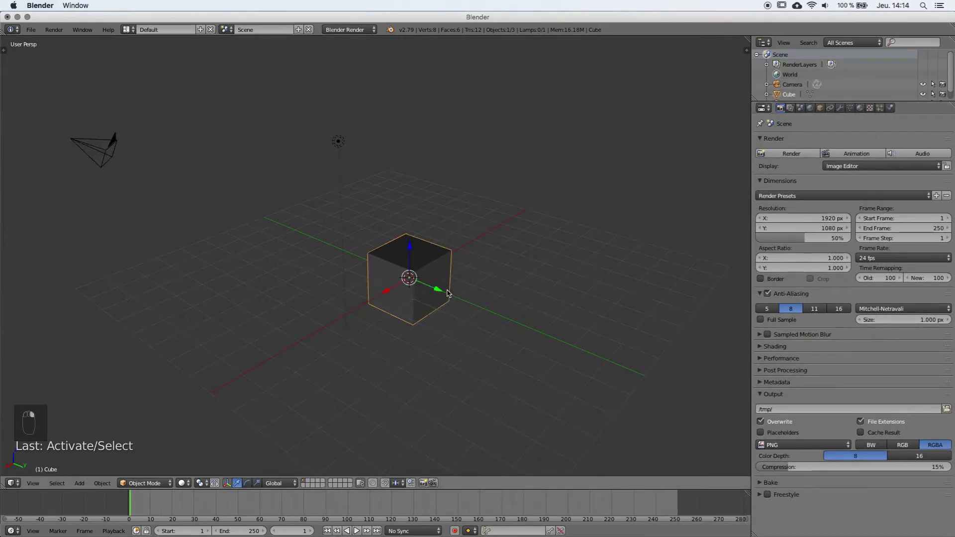
middle_drag(576, 267, 779, 113)
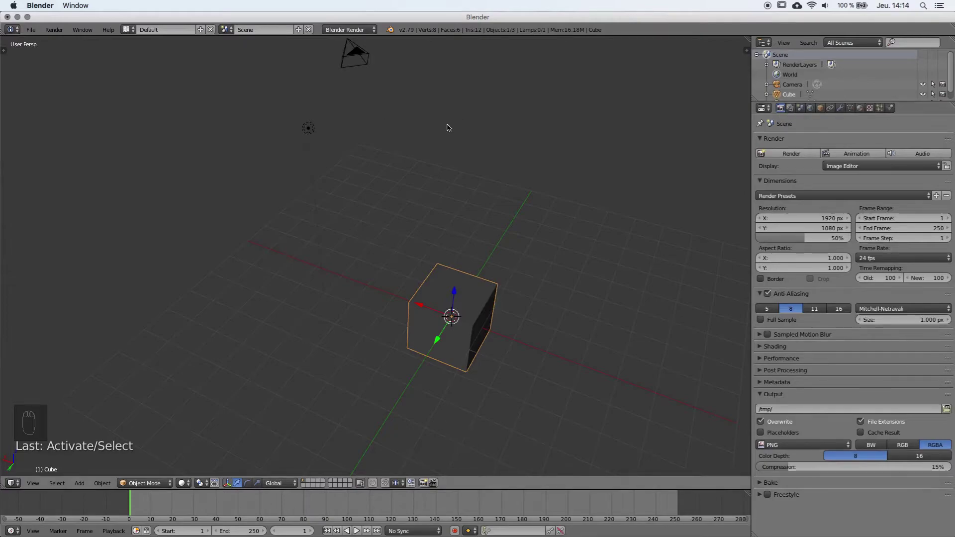
right_click(307, 129)
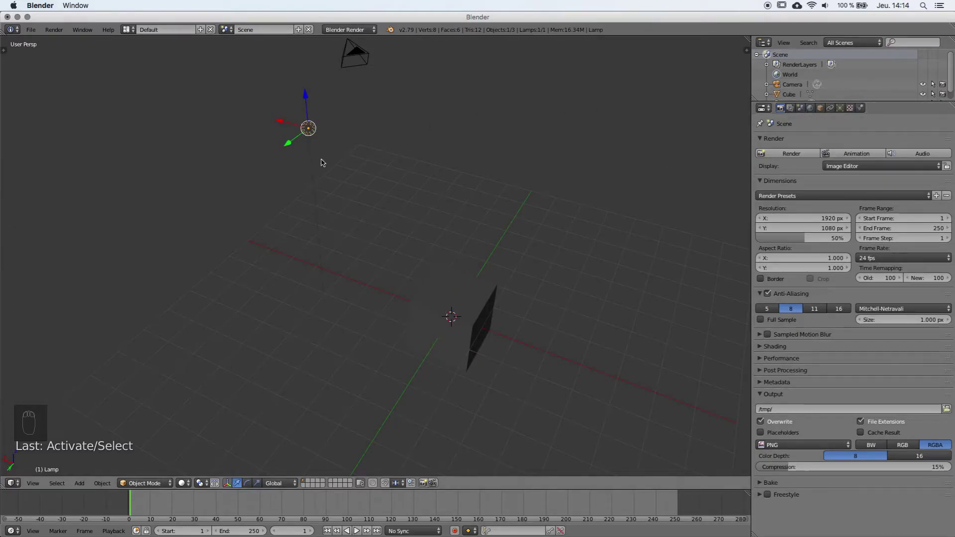
right_click(454, 352)
key(KP_Decimal)
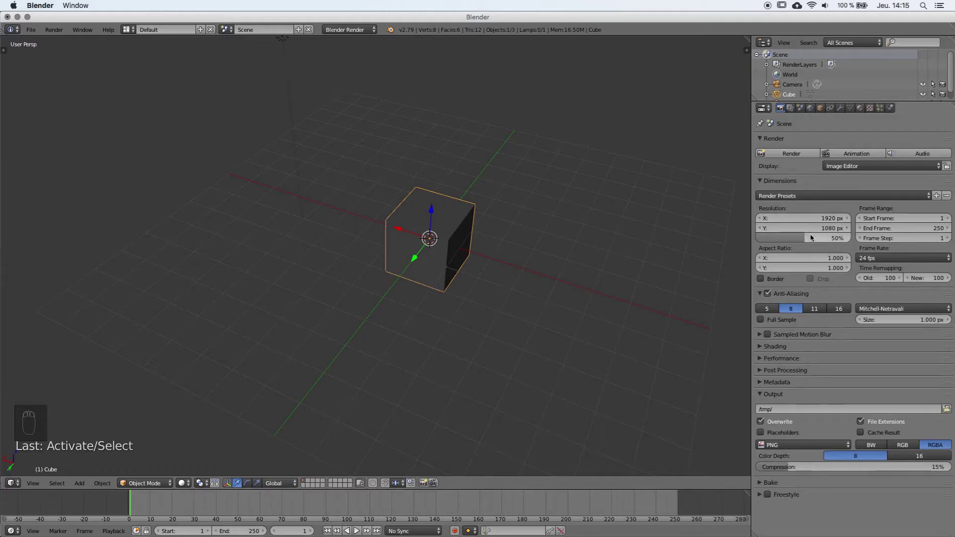
Collapse the Anti-Aliasing render settings, look through the available output file formats, and show the render layer settings
click(781, 294)
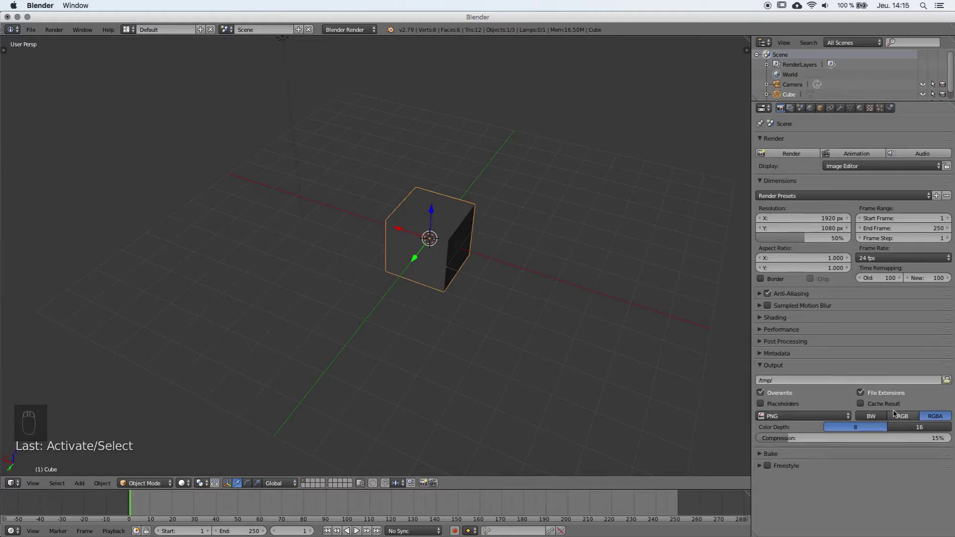
click(769, 417)
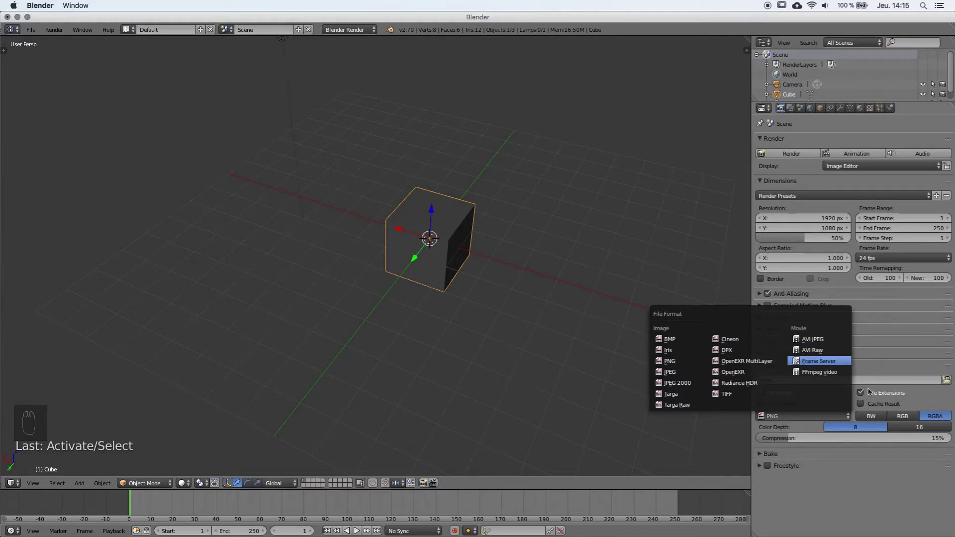
click(790, 108)
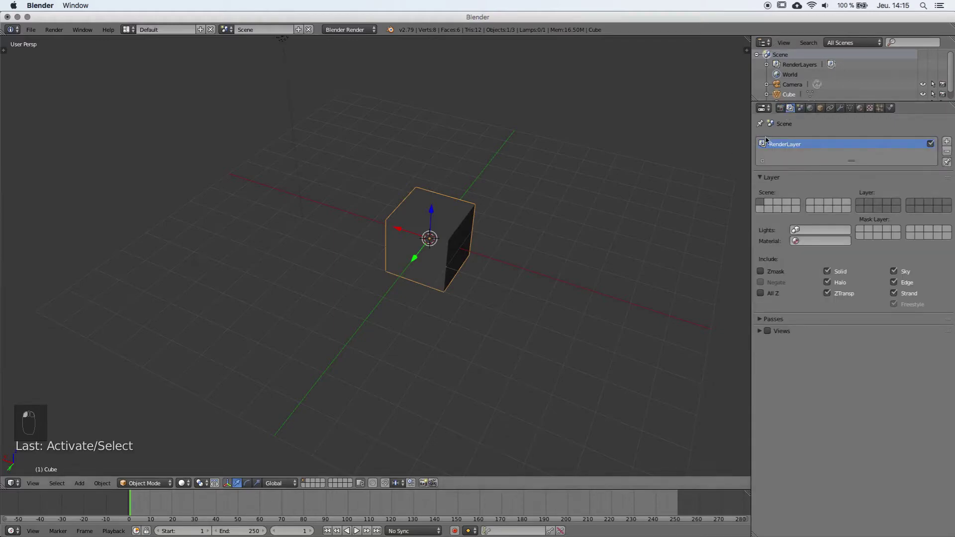
Set the scene's length unit system to Metric
click(800, 109)
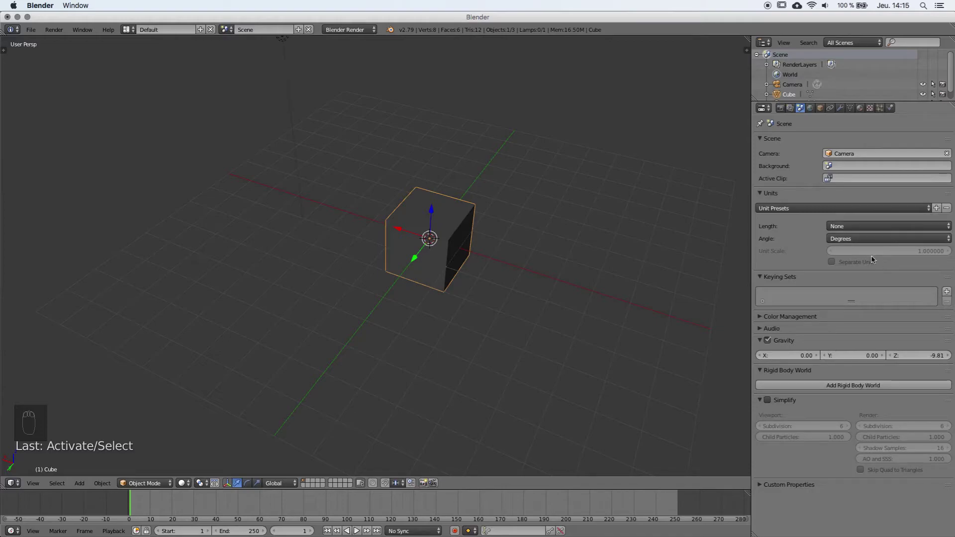
click(843, 241)
click(840, 227)
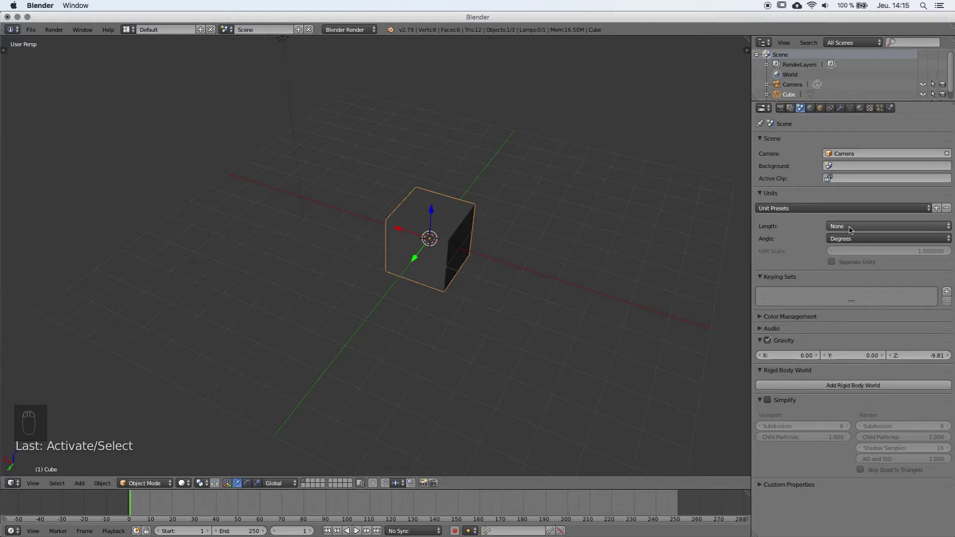
click(849, 228)
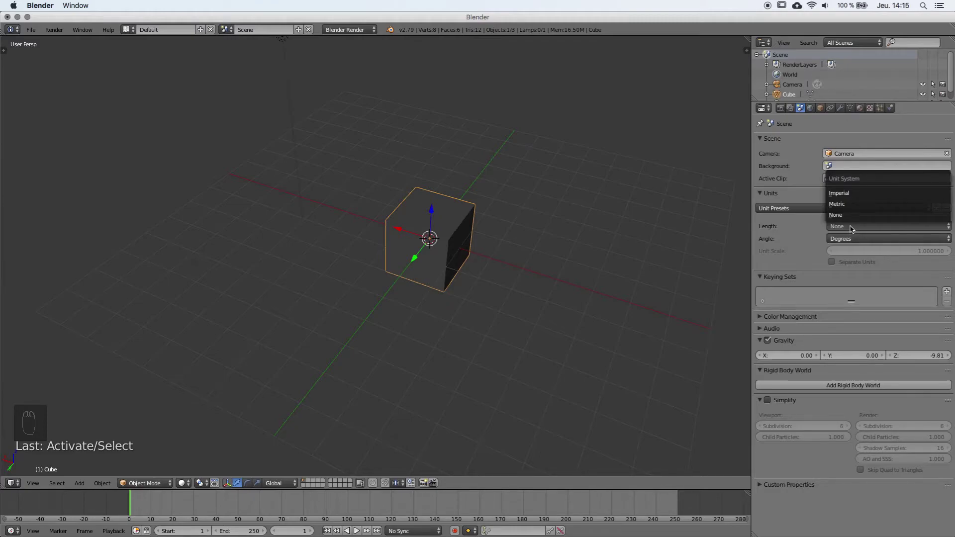
click(846, 205)
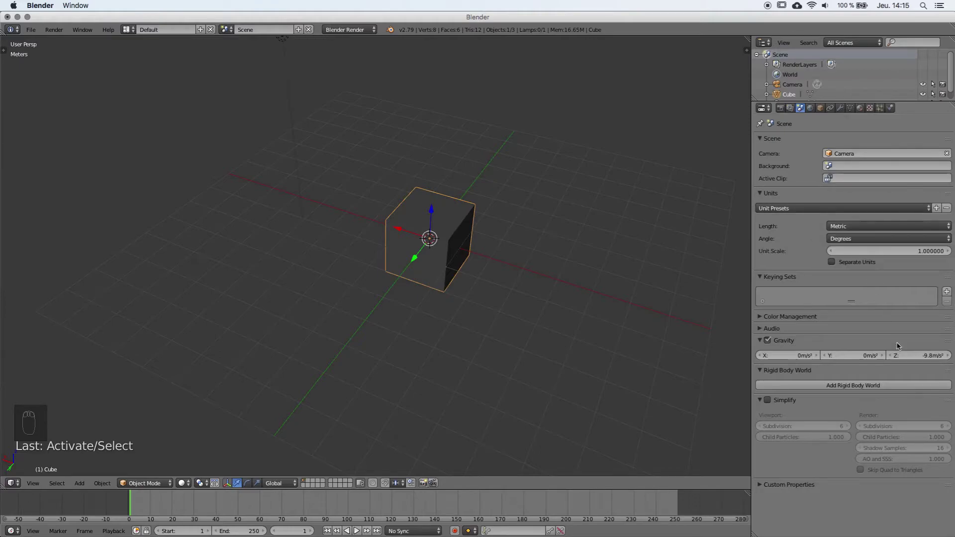
Expand the scene's Color Management settings and view the World settings
click(800, 318)
scroll(800, 359, down, 4)
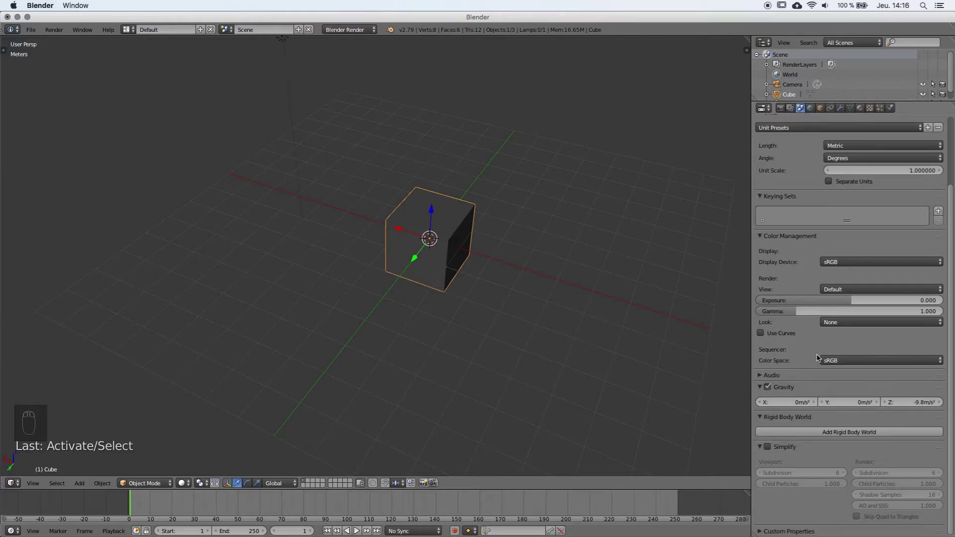
click(810, 108)
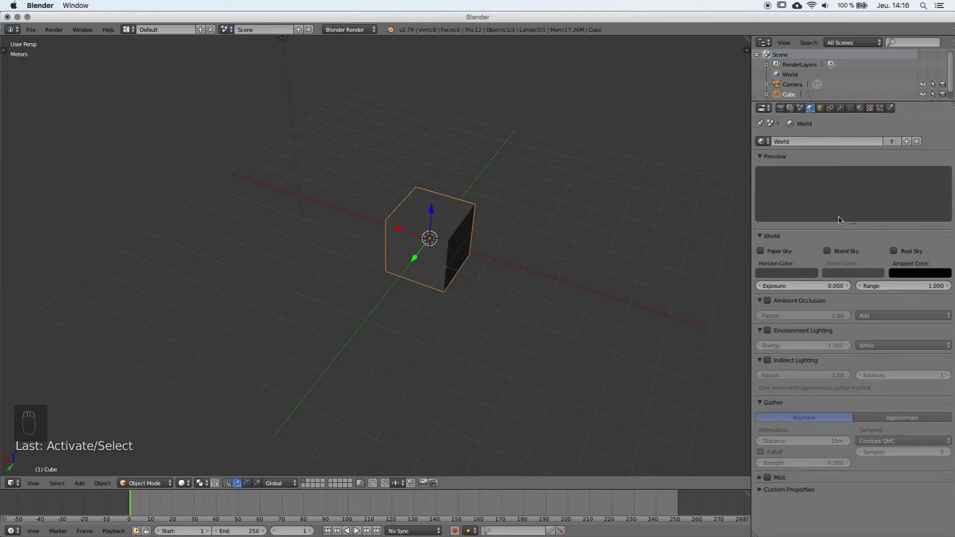
scroll(554, 294, down, 3)
middle_drag(554, 294, 490, 311)
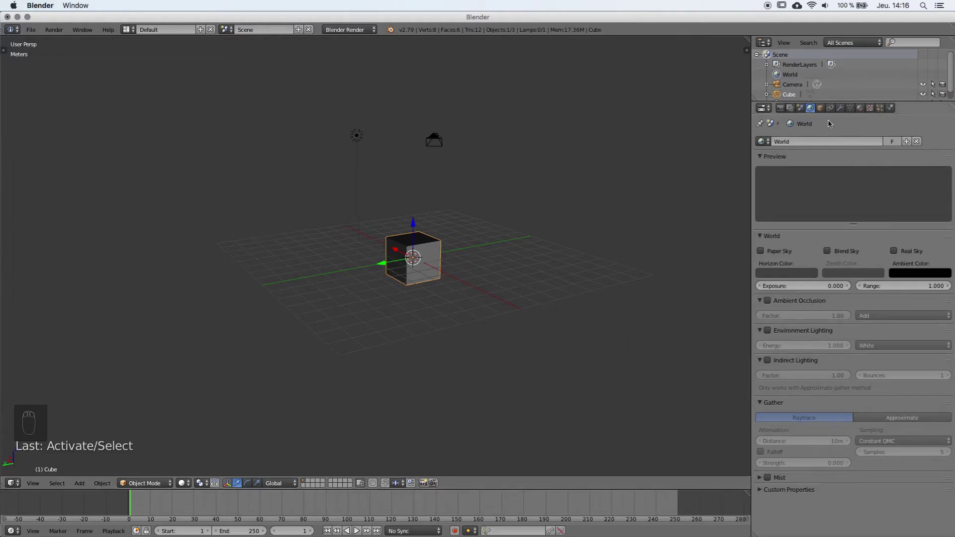
View the cube's object properties and switch its Wire display on and back off
click(820, 108)
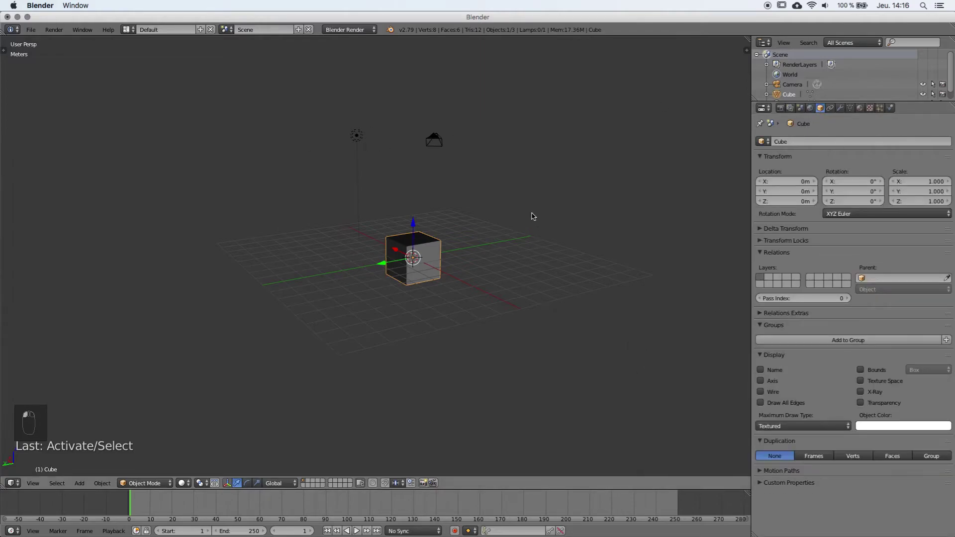
scroll(523, 209, up, 3)
middle_drag(508, 213, 506, 312)
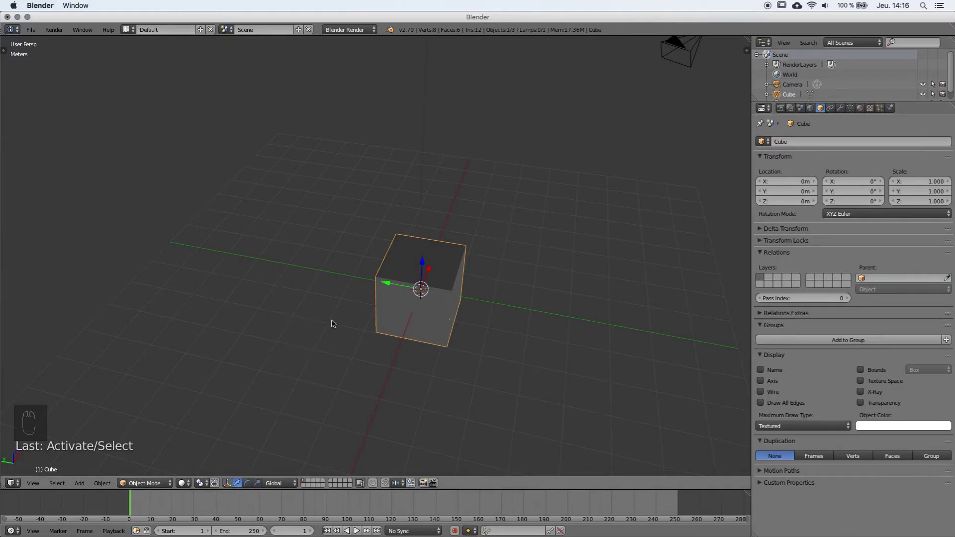
scroll(348, 324, down, 3)
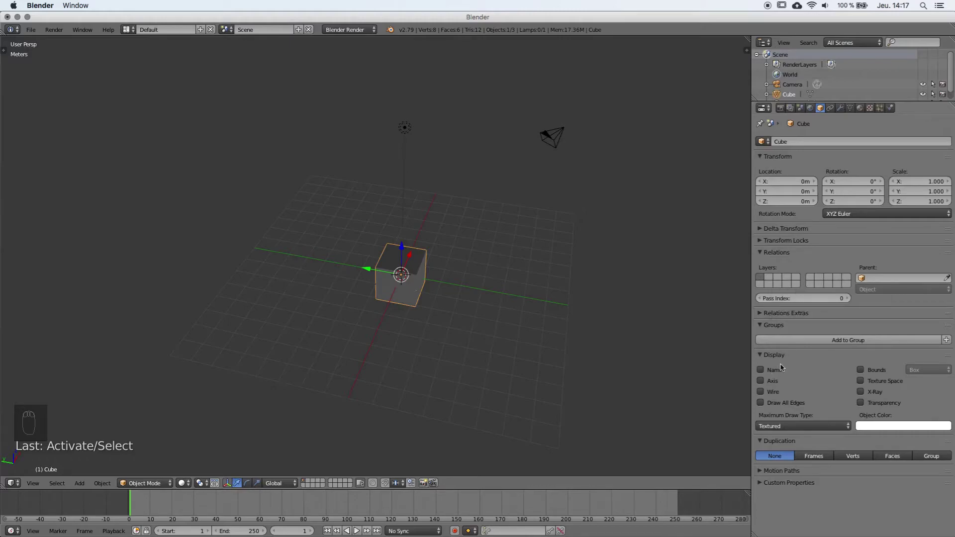
scroll(401, 324, up, 3)
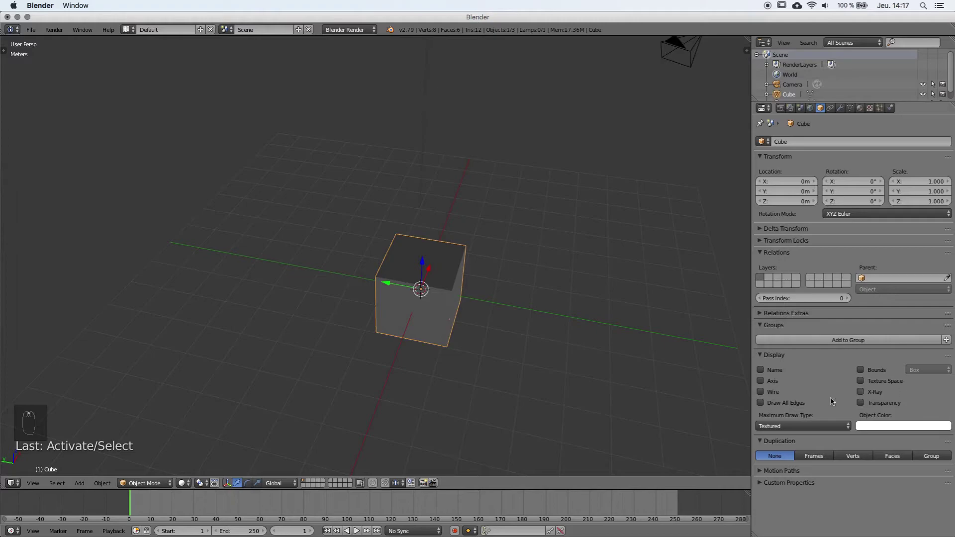
click(760, 392)
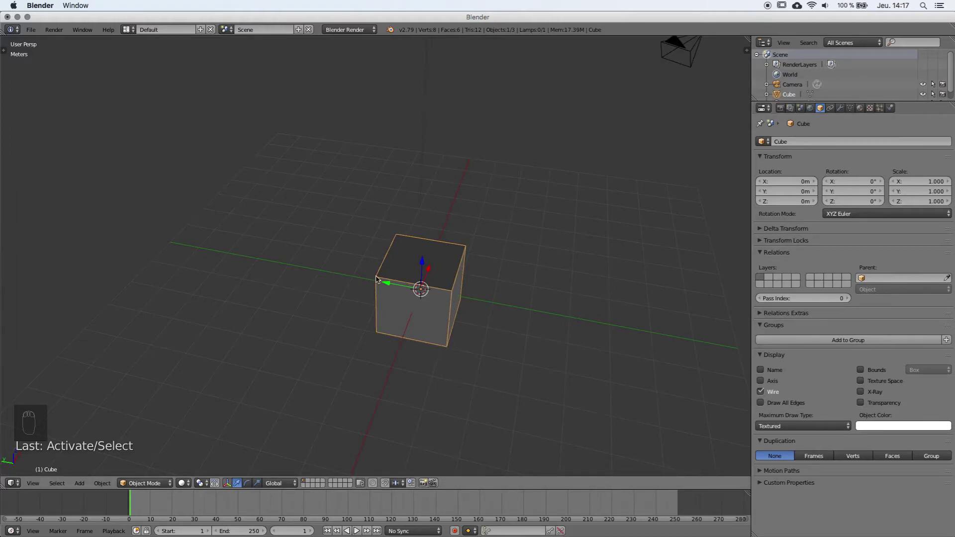
click(762, 392)
View the cube's object constraints and add a Subdivision Surface modifier to the cube
click(830, 108)
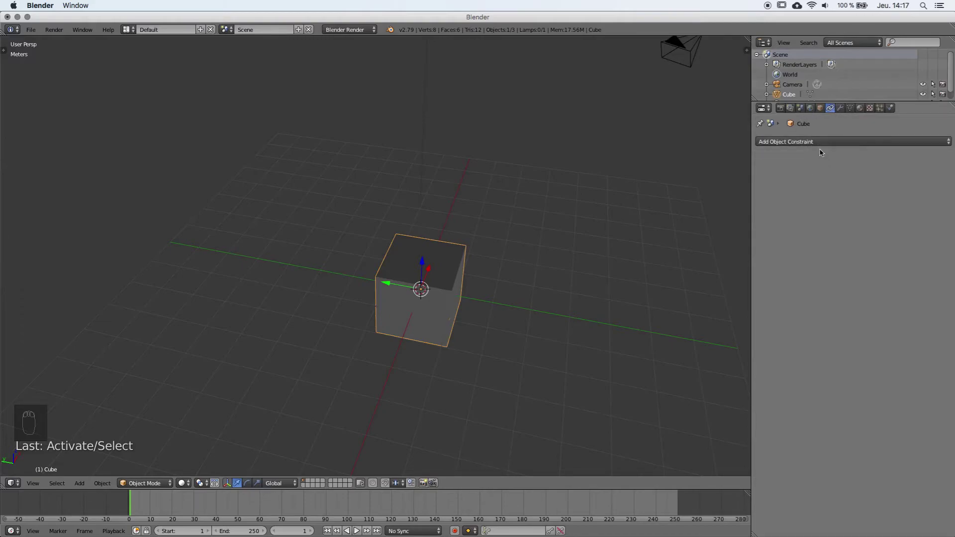
click(841, 108)
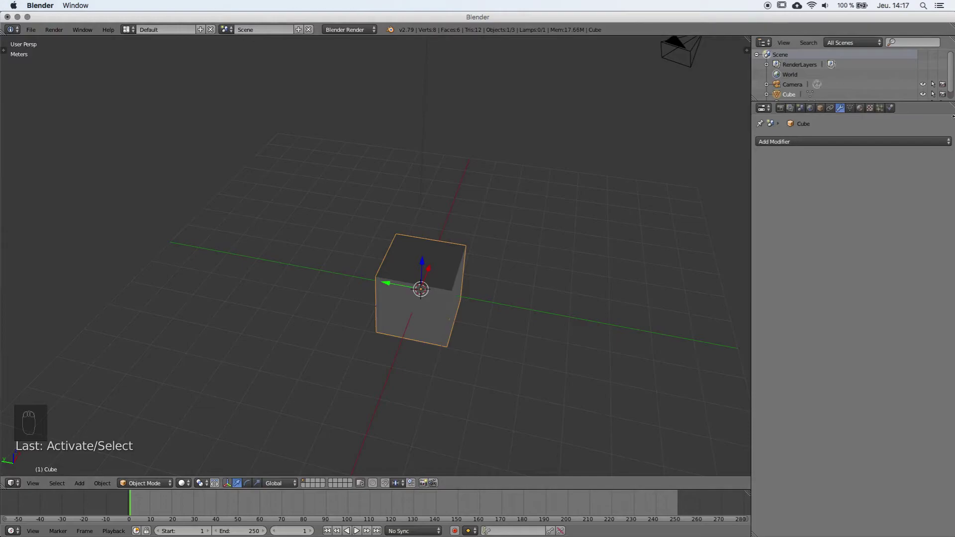
click(816, 142)
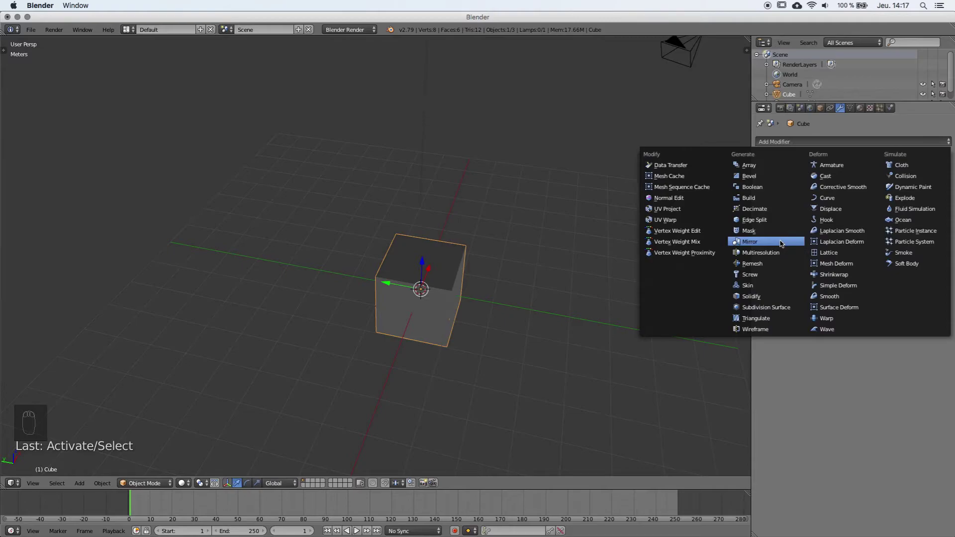
click(766, 307)
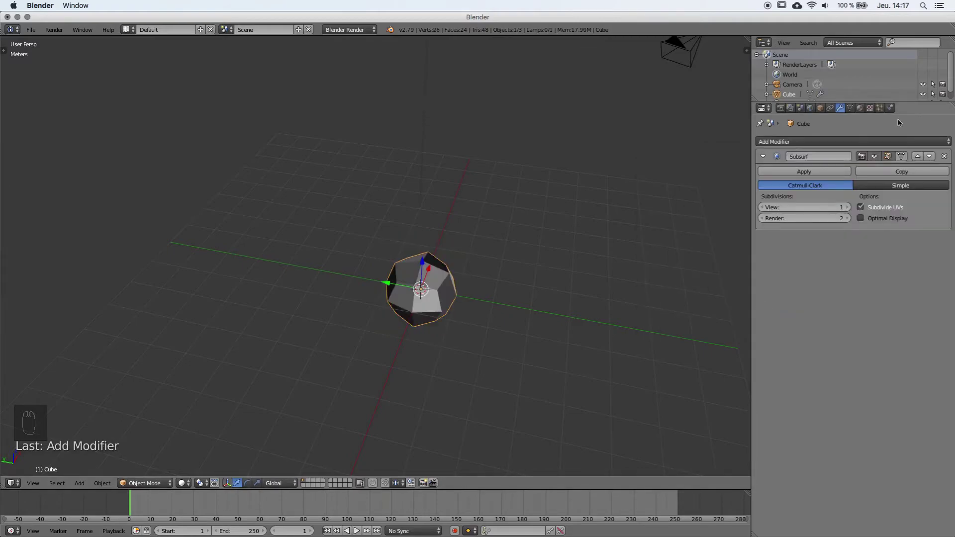
Raise the Subsurf modifier's view subdivisions to 3 and inspect the rounded cube from several angles
click(847, 207)
click(848, 207)
middle_drag(487, 329, 431, 322)
scroll(431, 323, up, 2)
middle_drag(371, 328, 329, 267)
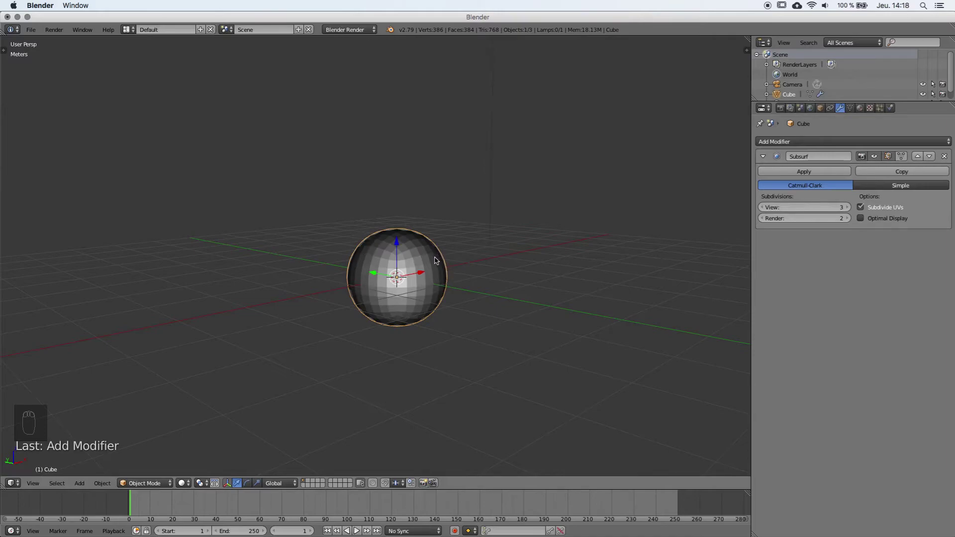
middle_drag(416, 247, 506, 274)
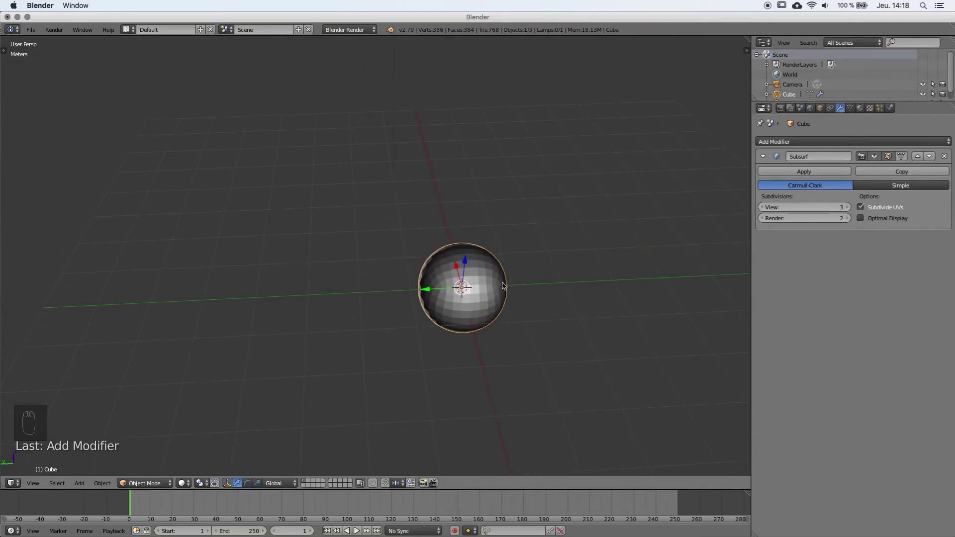
Lower the Subsurf modifier's view subdivisions to 1 for comparison and raise them back to 3
click(762, 207)
click(762, 207)
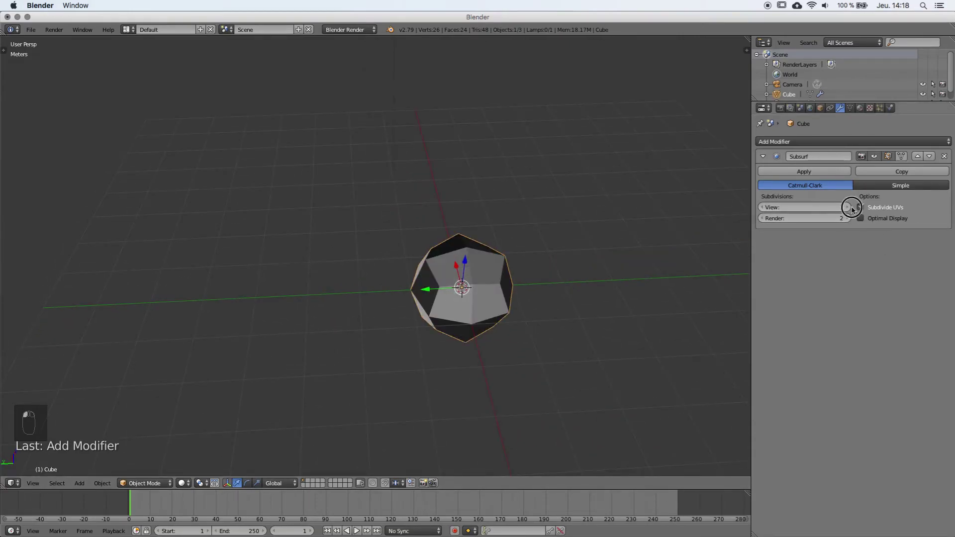
click(847, 207)
click(848, 207)
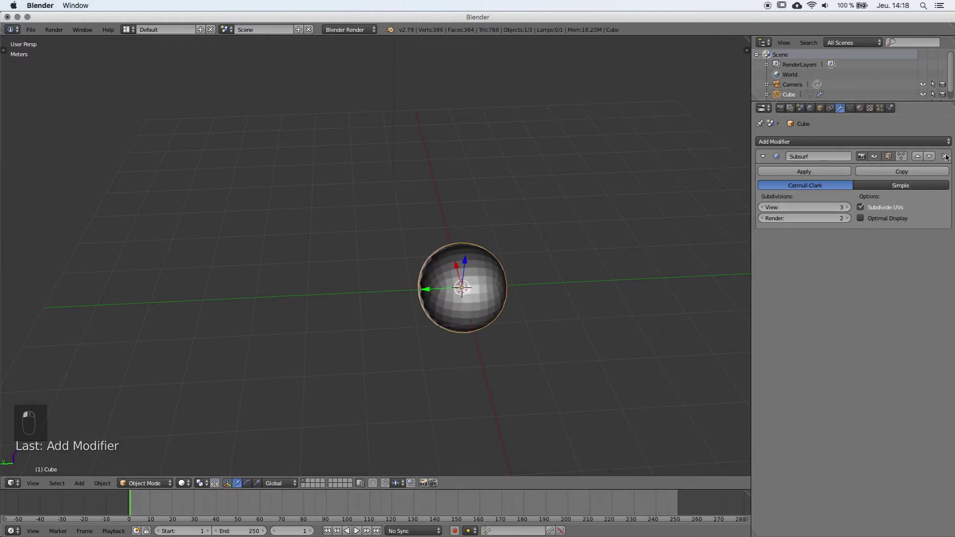
Remove the Subsurf modifier from the cube and show the cube's mesh data settings
click(945, 156)
click(850, 108)
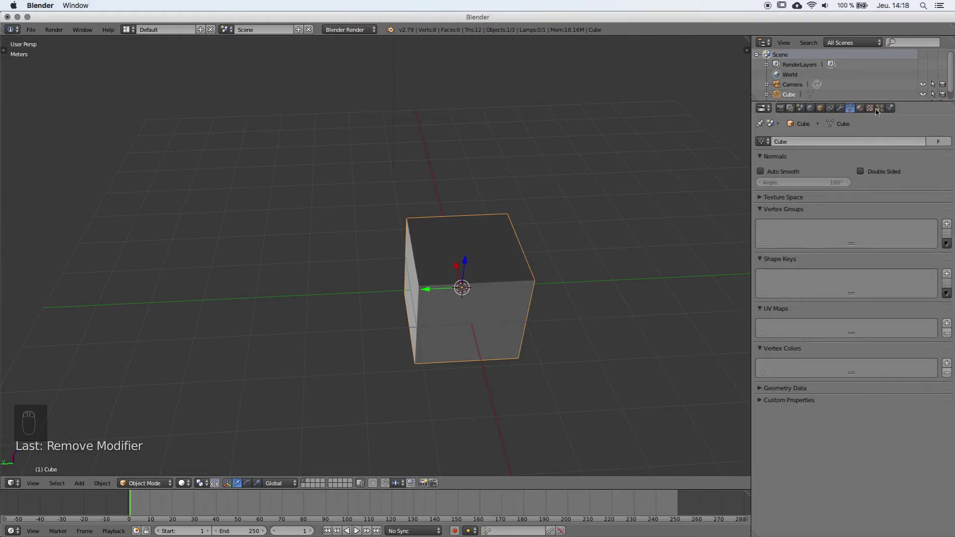
middle_drag(445, 369, 434, 344)
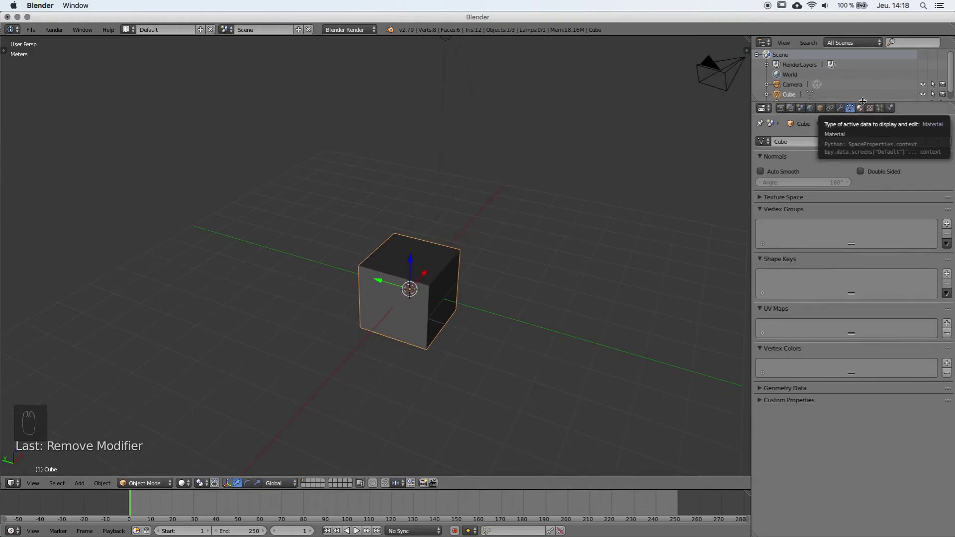
scroll(371, 257, down, 1)
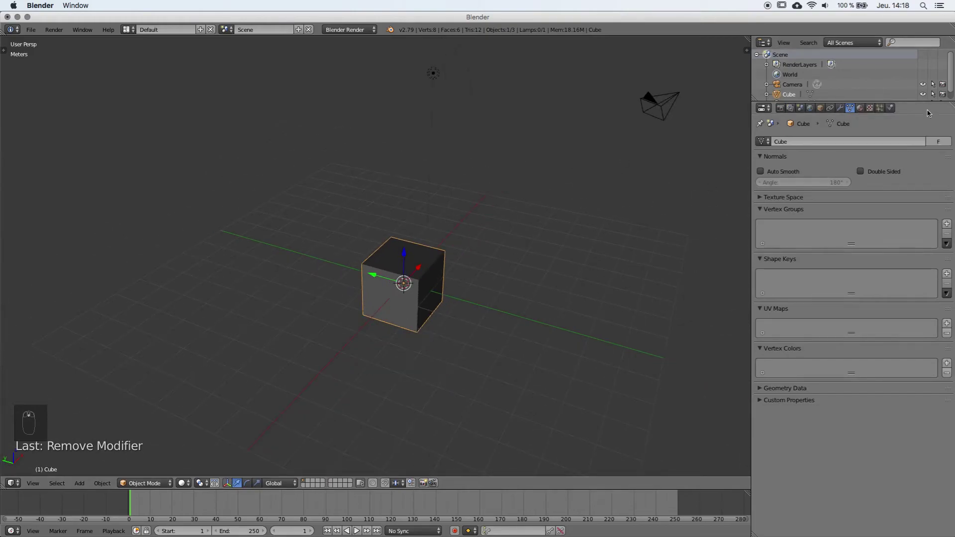
View the cube's material settings and its texture settings, ending on the material settings
click(860, 108)
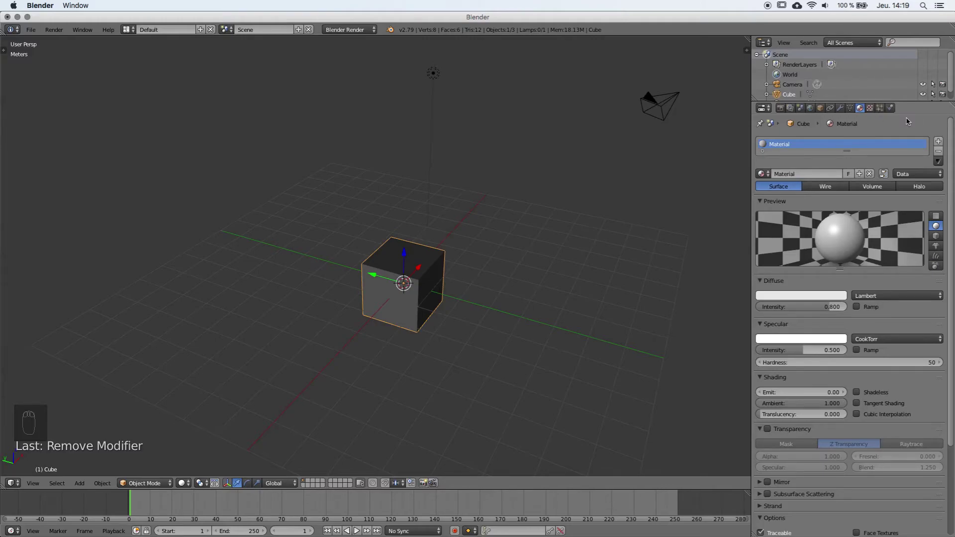
click(870, 109)
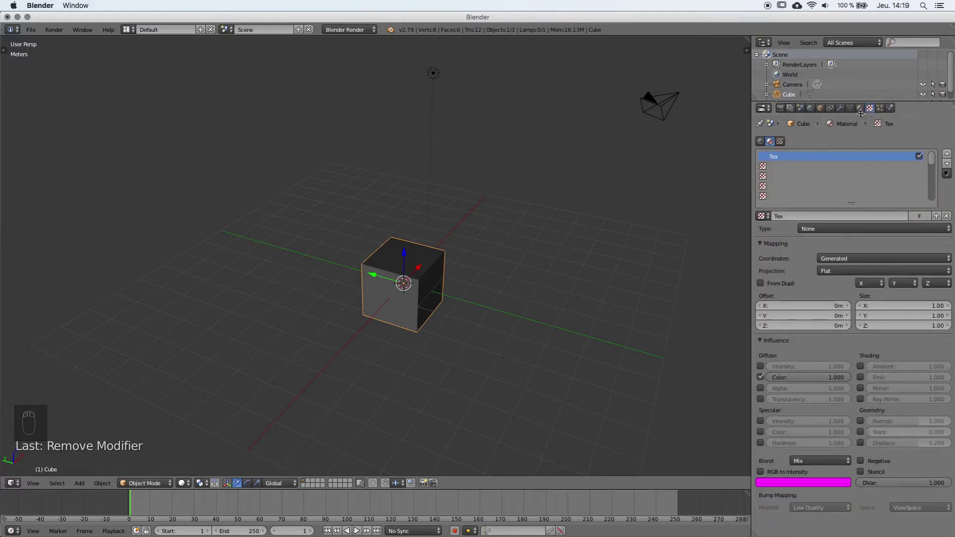
click(861, 109)
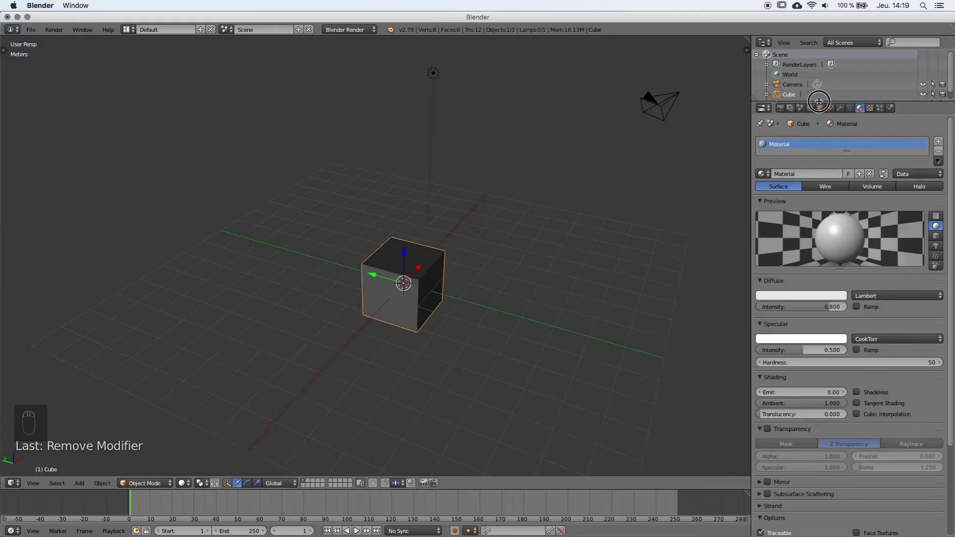
Make the Outliner taller so the lamp is listed, and show the render settings
drag(819, 101, 818, 153)
click(780, 160)
scroll(501, 341, down, 2)
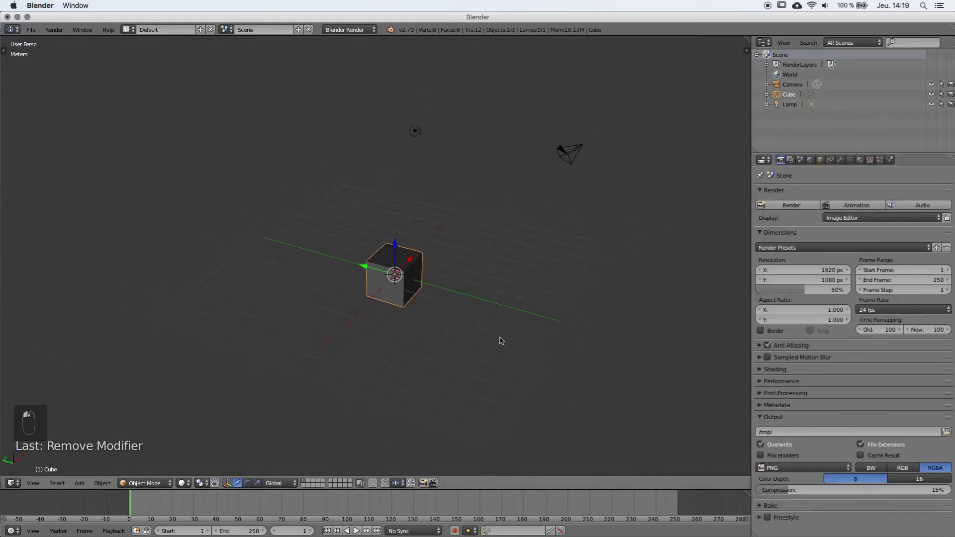
scroll(501, 341, down, 1)
scroll(271, 422, up, 1)
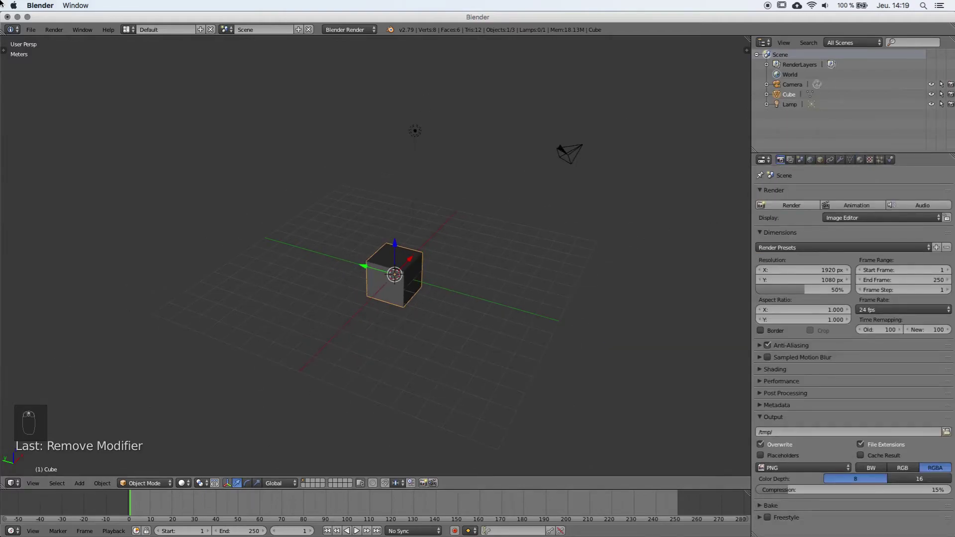
Deselect every object in the 3D view
middle_drag(393, 244, 297, 134)
scroll(301, 146, up, 1)
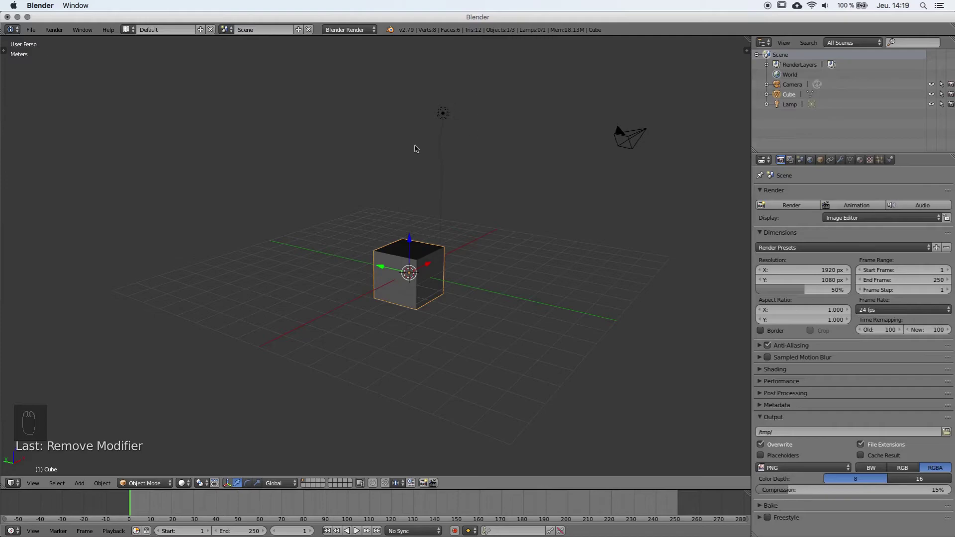
middle_drag(427, 255, 525, 151)
scroll(418, 284, down, 1)
key(a)
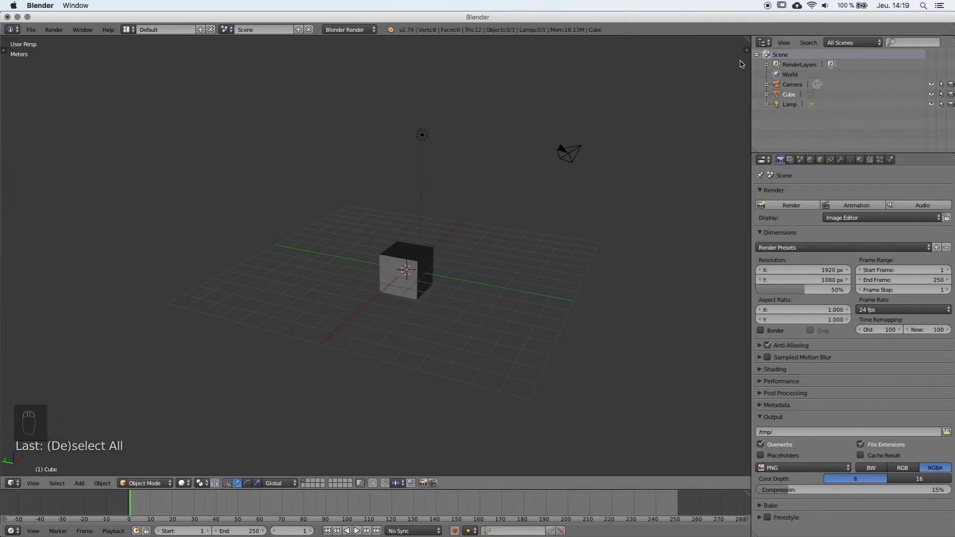
Show the 3D view's properties sidebar and bring its Shading settings into view
key(n)
key(n)
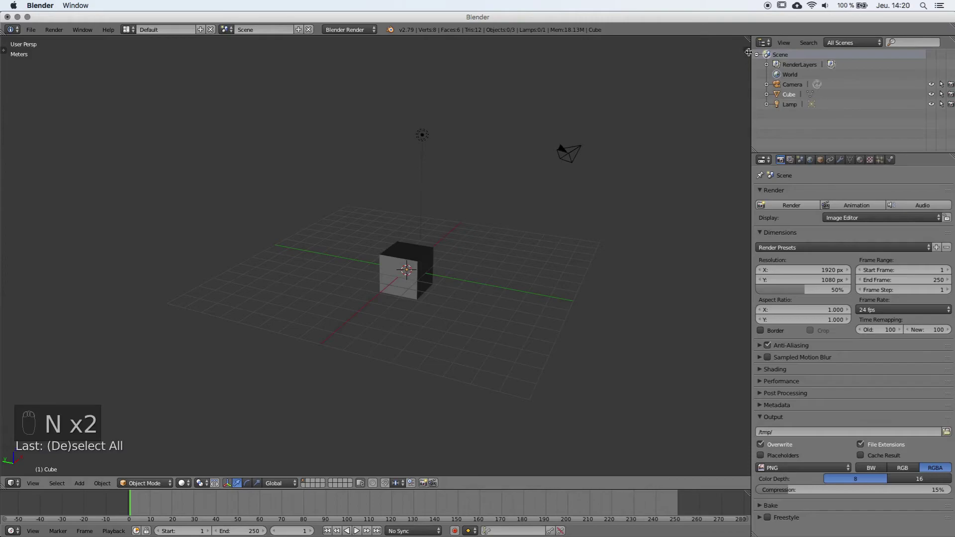
click(747, 51)
scroll(732, 279, down, 5)
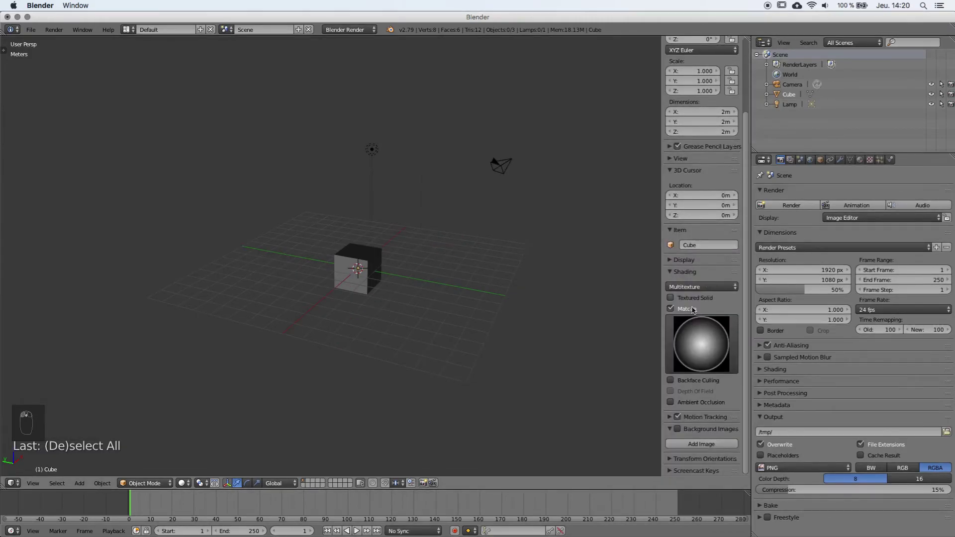
Set the 3D view's matcap to the light grey one after trying the dark glossy black one
click(693, 340)
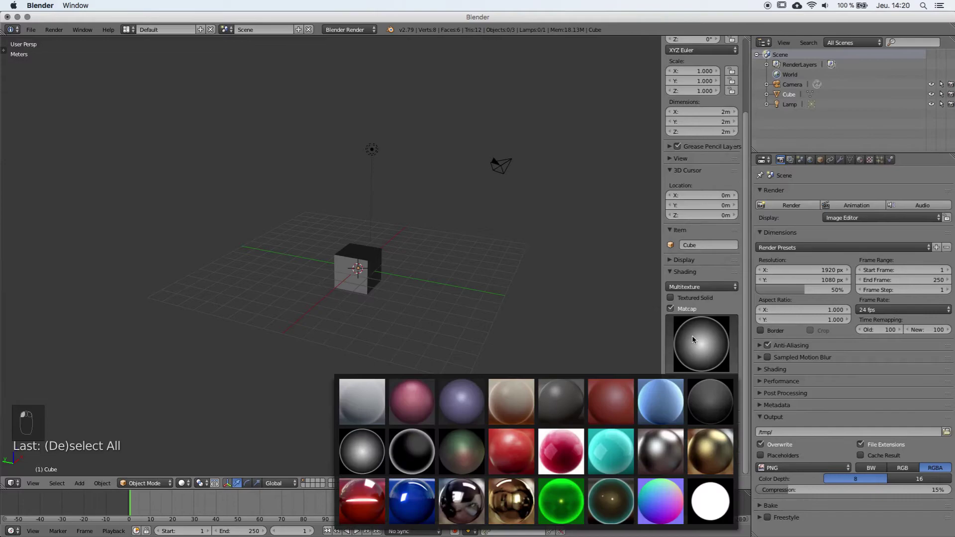
click(709, 396)
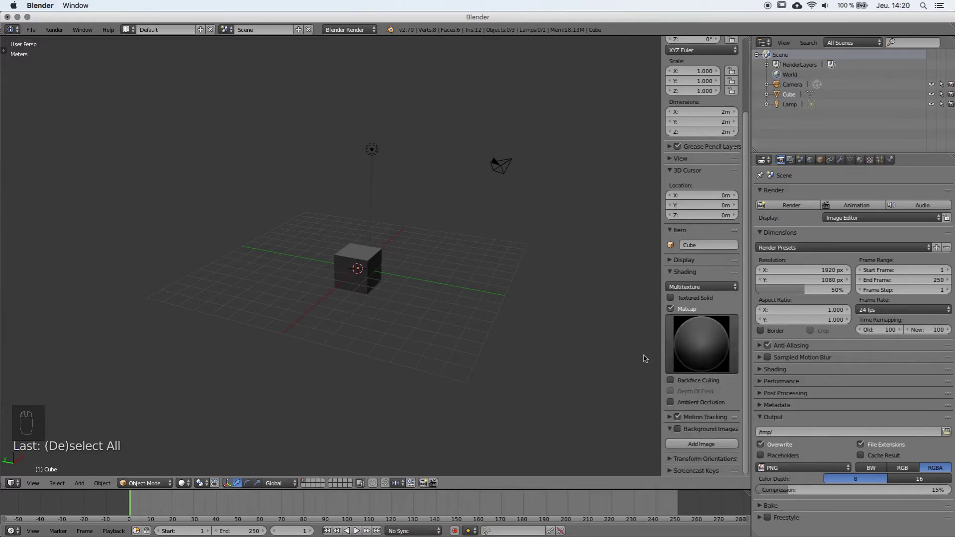
scroll(319, 214, up, 4)
click(667, 335)
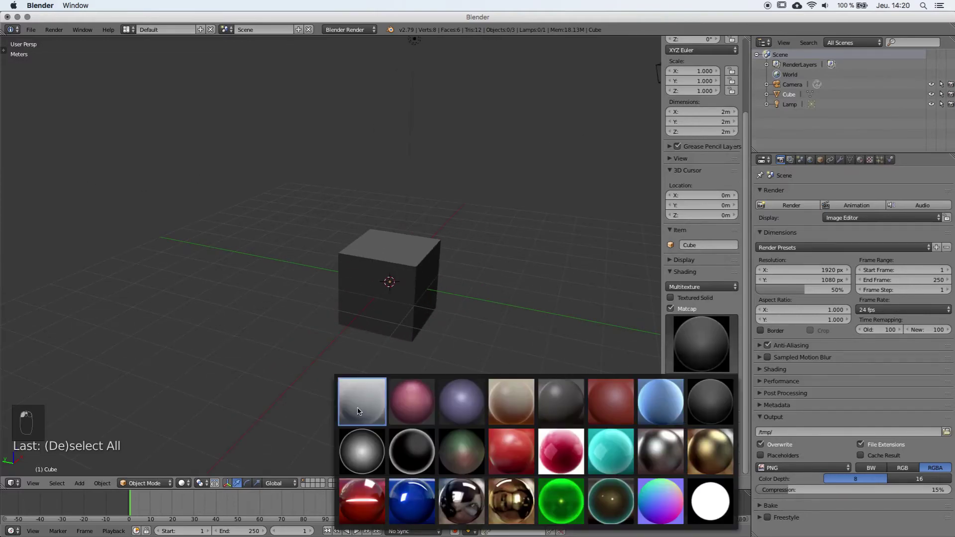
click(363, 404)
middle_drag(448, 352, 409, 363)
scroll(433, 318, down, 4)
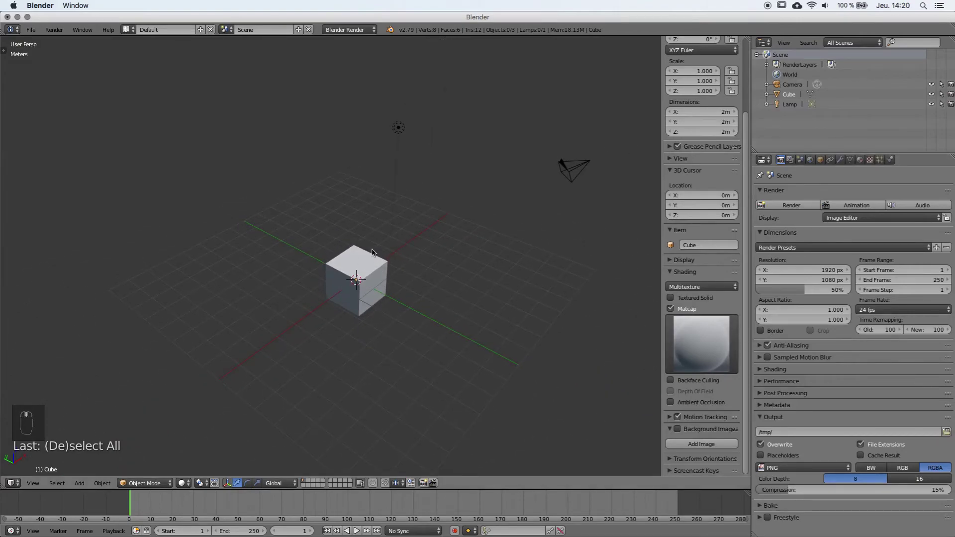
Collapse the sidebar's Shading, 3D Cursor and Item settings and expand its View settings
click(691, 272)
scroll(704, 333, up, 5)
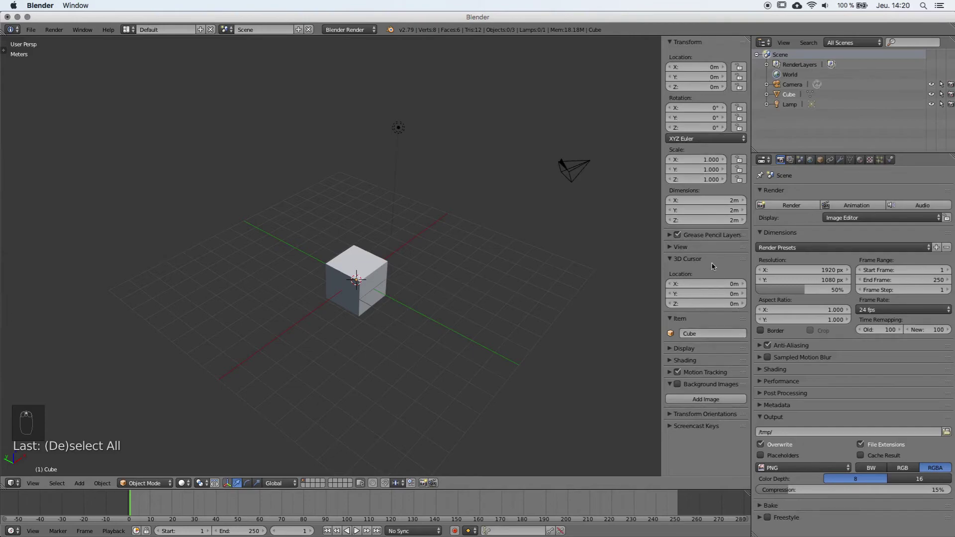
click(705, 259)
click(682, 272)
click(686, 247)
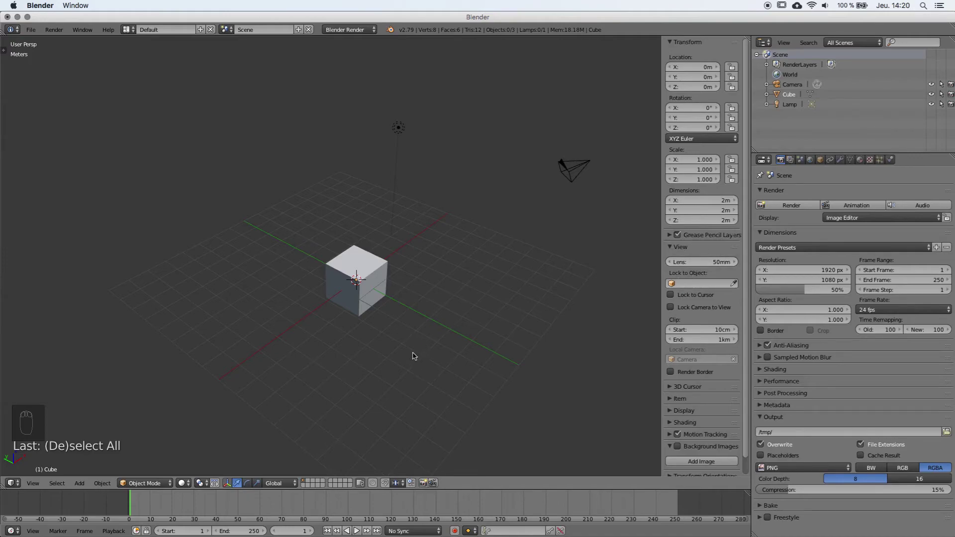
Hide the 3D view's properties sidebar
middle_drag(412, 353, 411, 344)
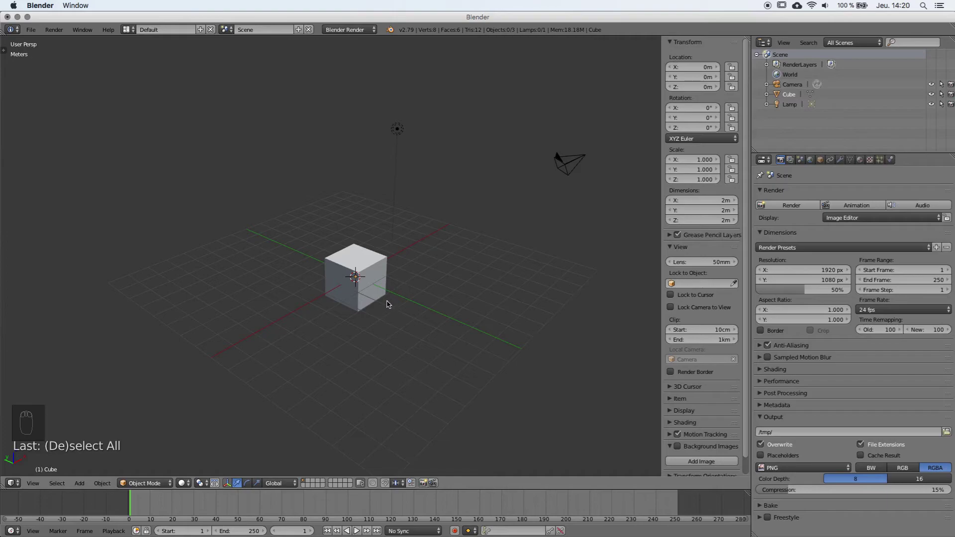
middle_drag(281, 284, 322, 276)
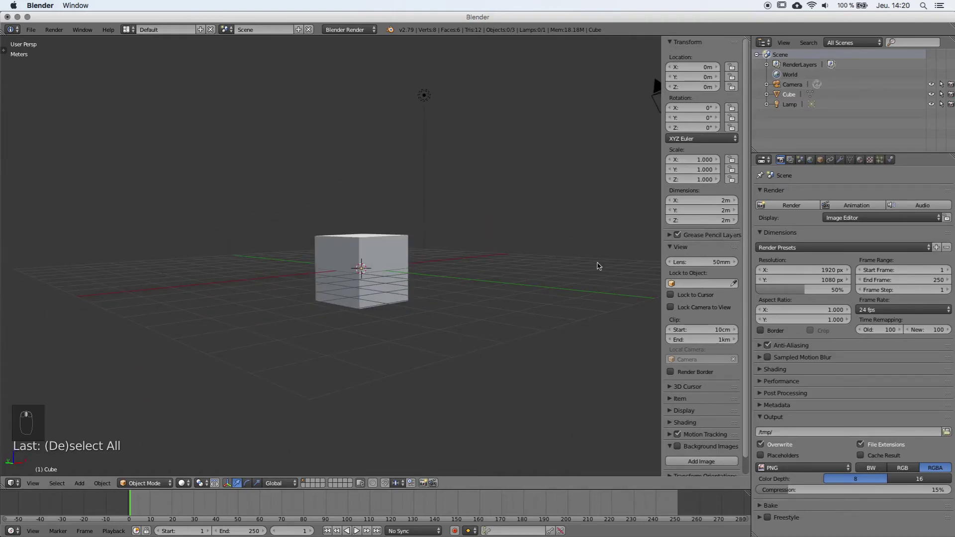
key(n)
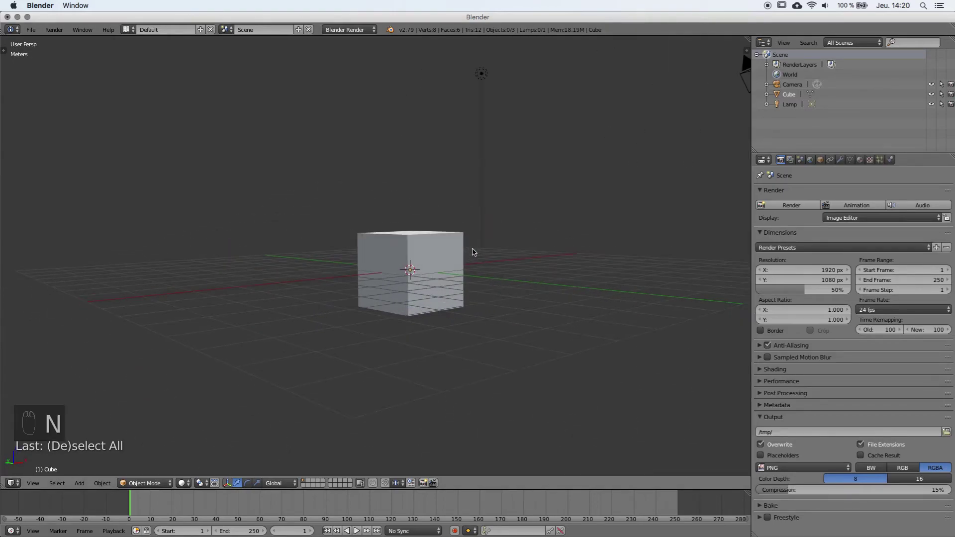
middle_drag(474, 252, 481, 280)
scroll(481, 279, down, 3)
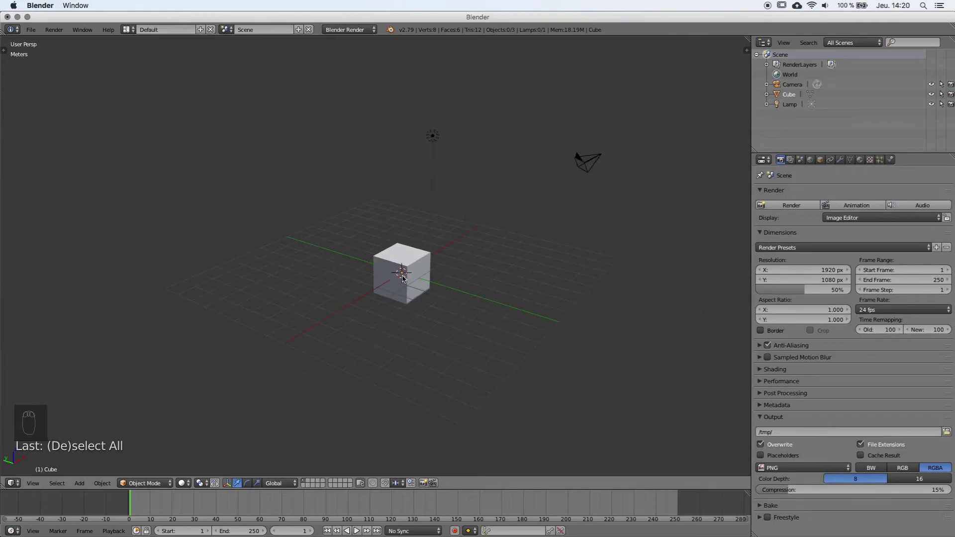
Alternate several times between selecting and deselecting all objects, ending with nothing selected
key(a)
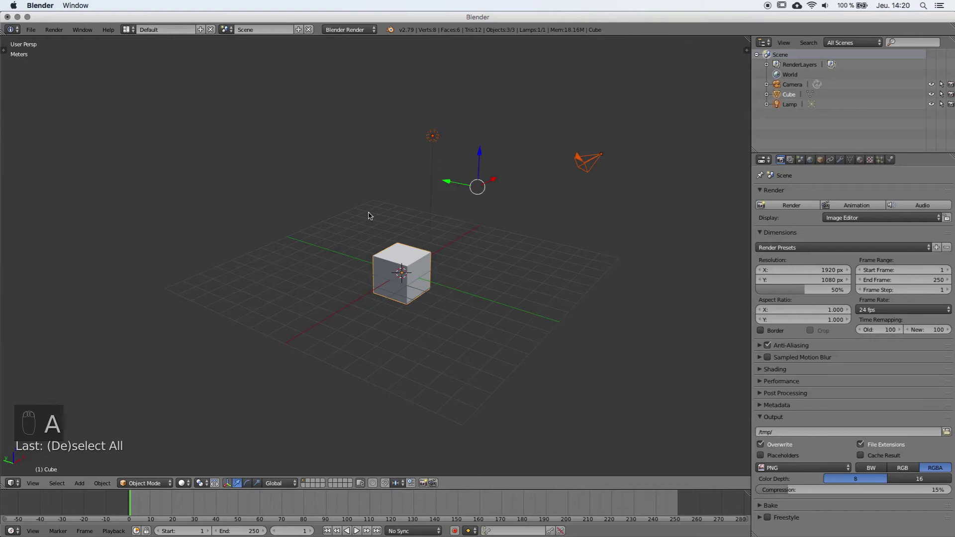
key(a)
key(a)
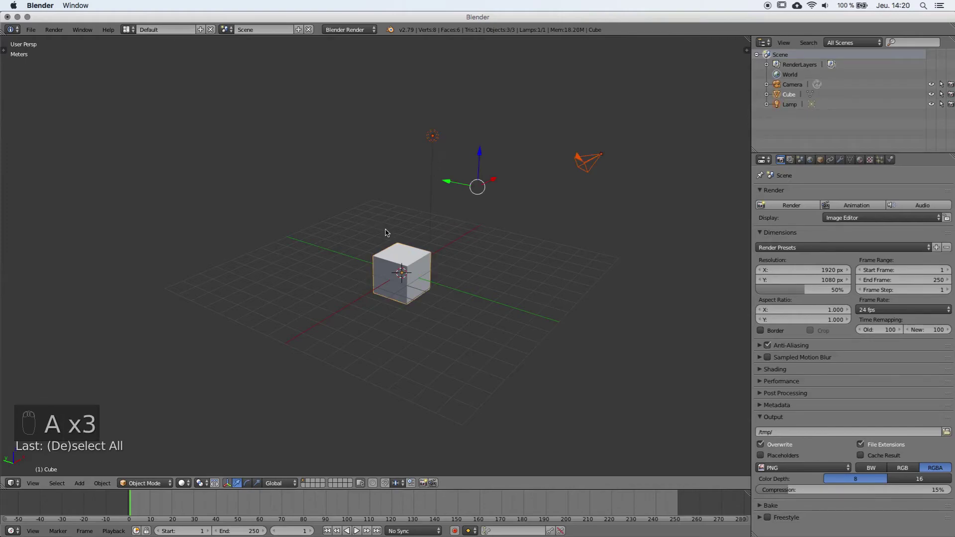
key(a)
key(a)
key(a)
key(a)
key(a)
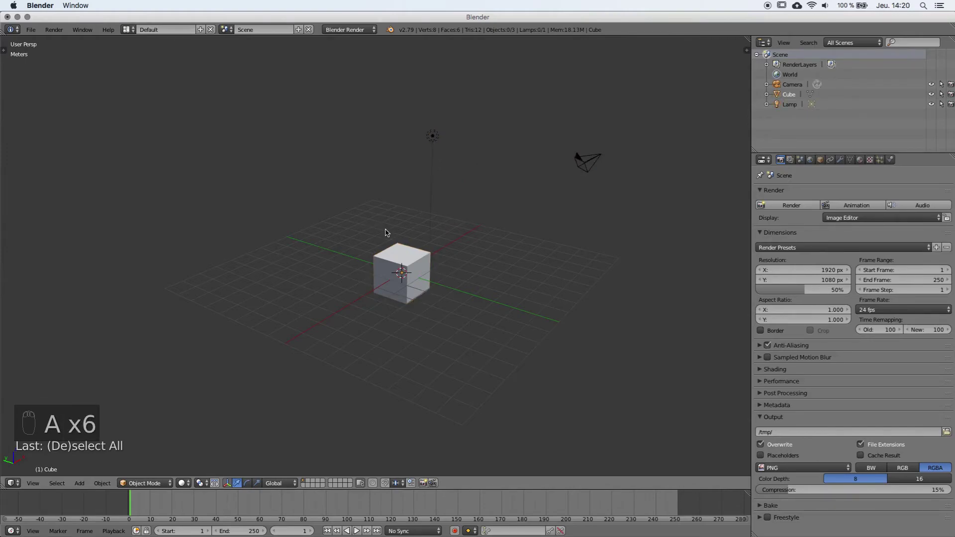
key(a)
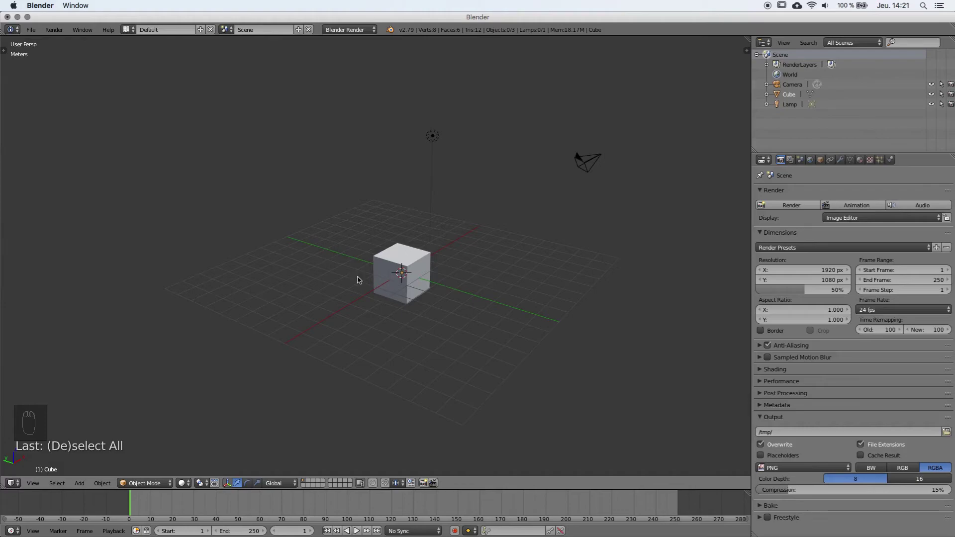
Select the cube, camera and lamp together and delete them from the scene
scroll(368, 274, up, 1)
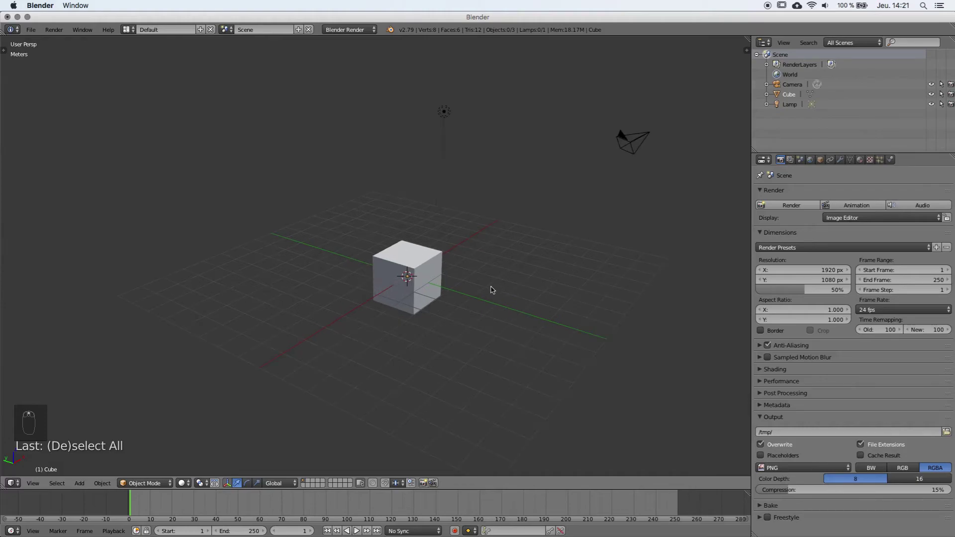
key(a)
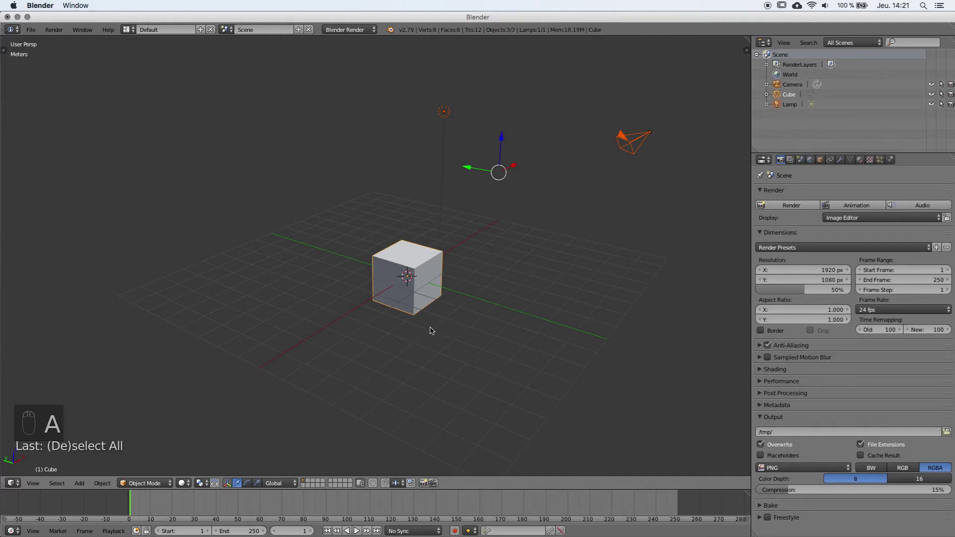
key(x)
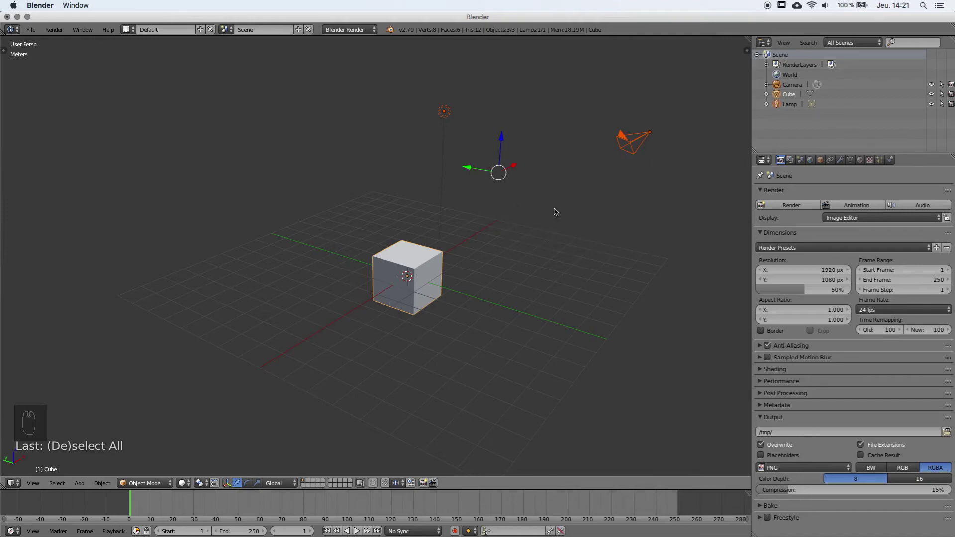
key(x)
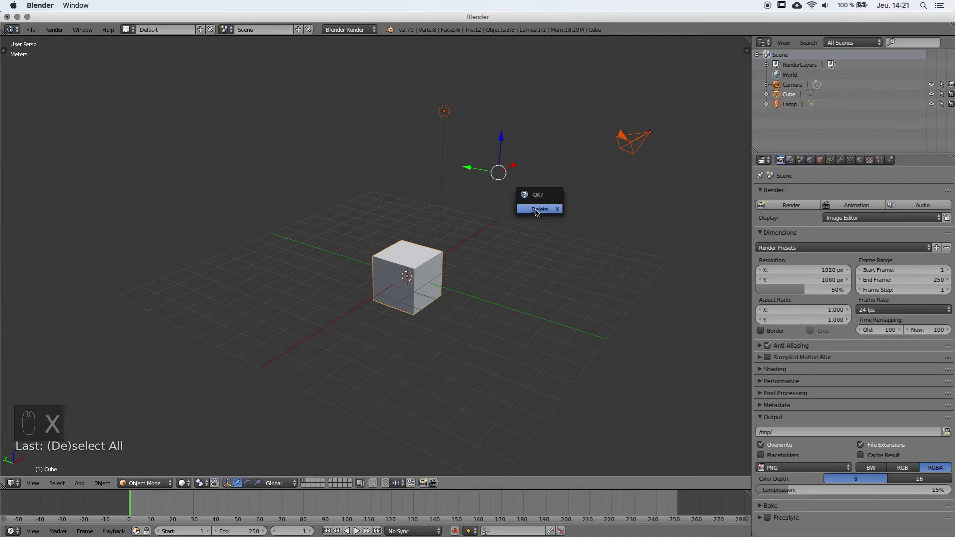
click(537, 213)
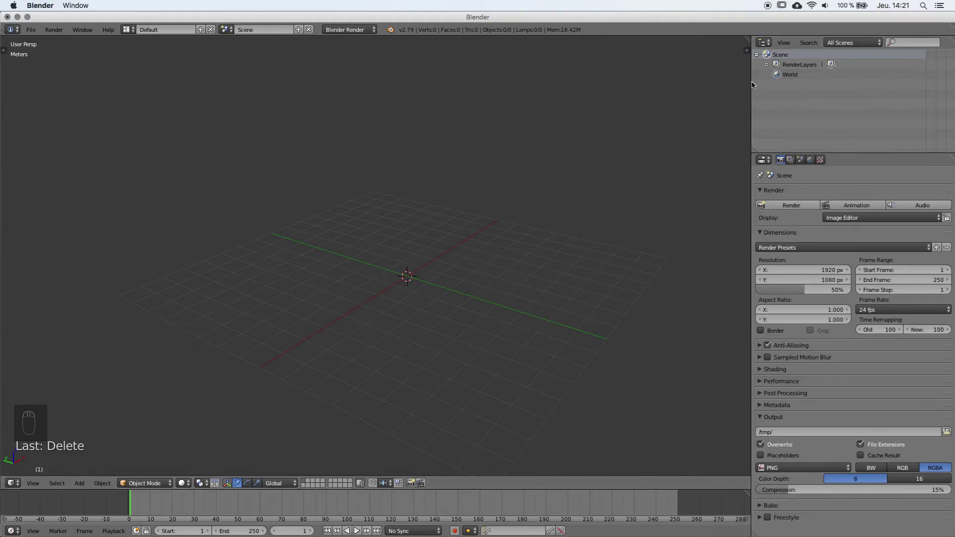
Widen the 3D view by making the Outliner and Properties column slightly narrower
drag(752, 81, 790, 80)
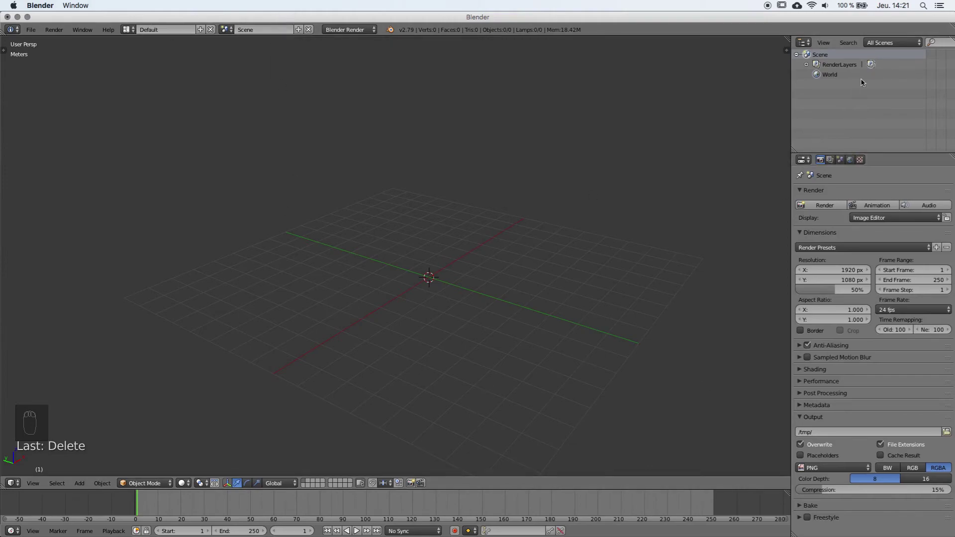
drag(791, 94, 809, 132)
drag(880, 152, 846, 150)
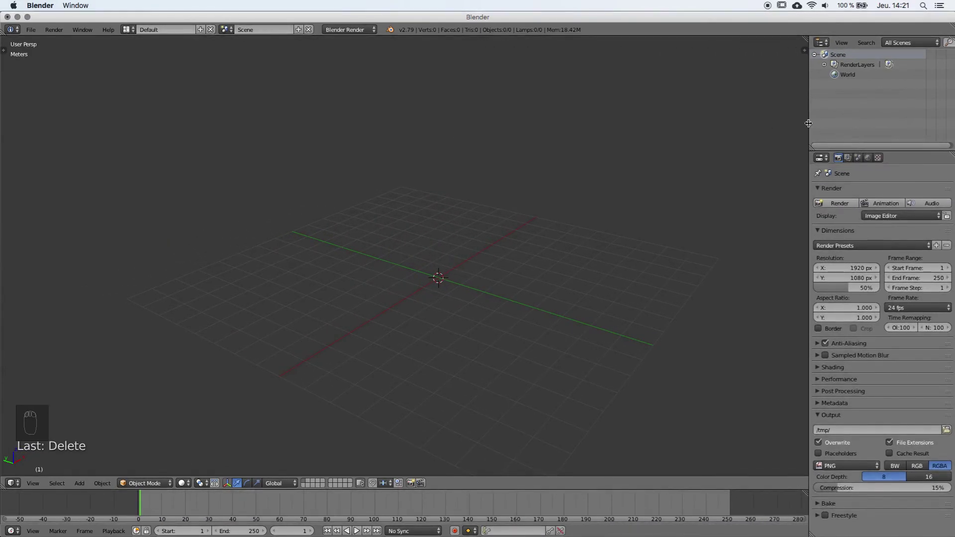
drag(809, 124, 783, 123)
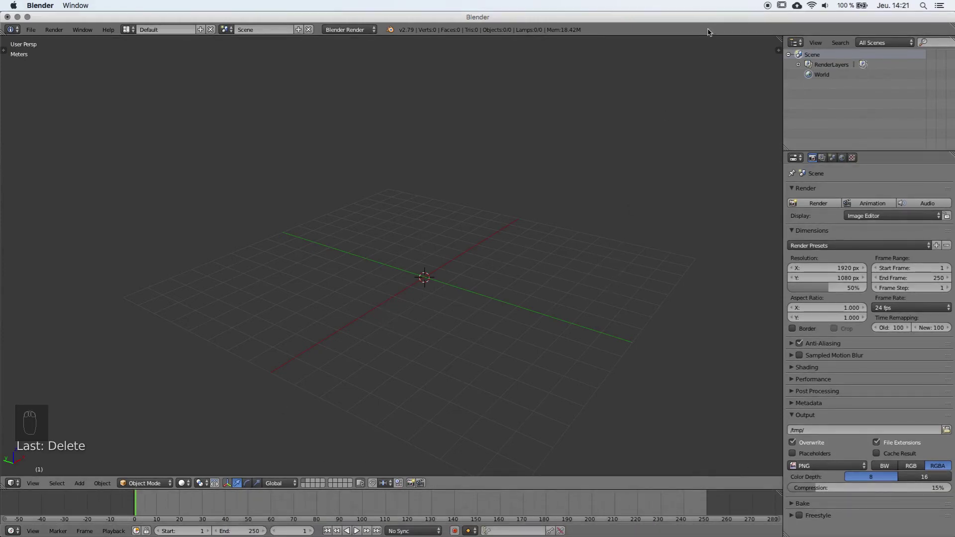
Split the 3D view into three side-by-side areas and divide the middle one into an upper and a lower view
drag(779, 35, 413, 192)
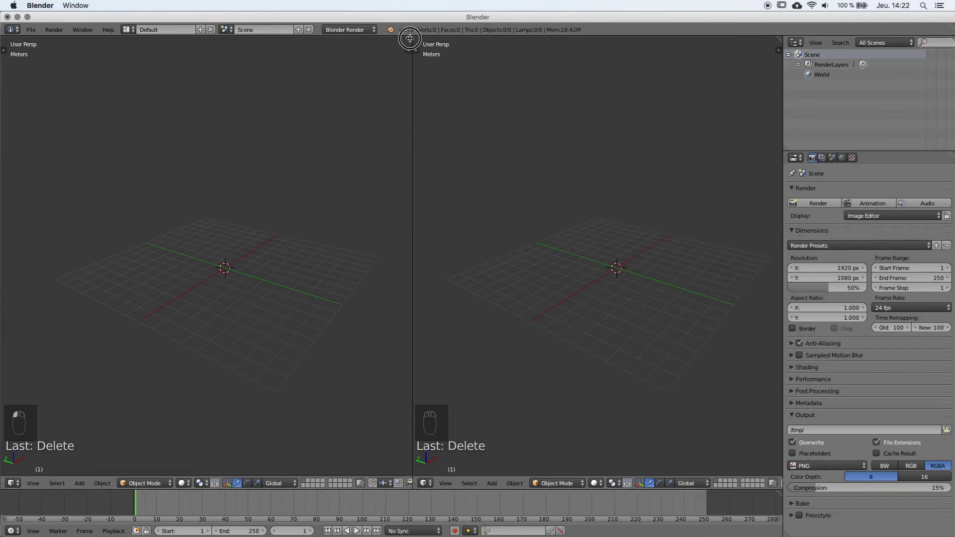
drag(410, 38, 268, 106)
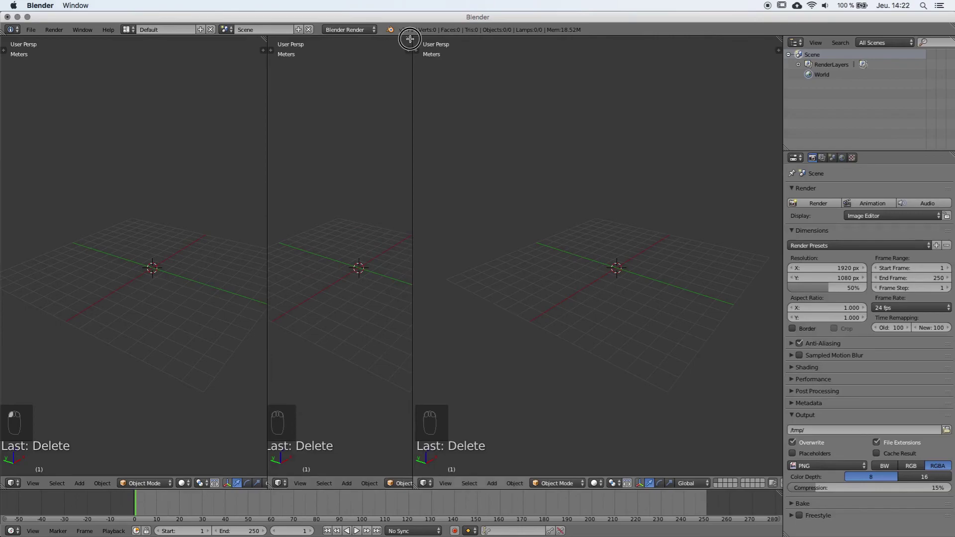
drag(409, 39, 443, 287)
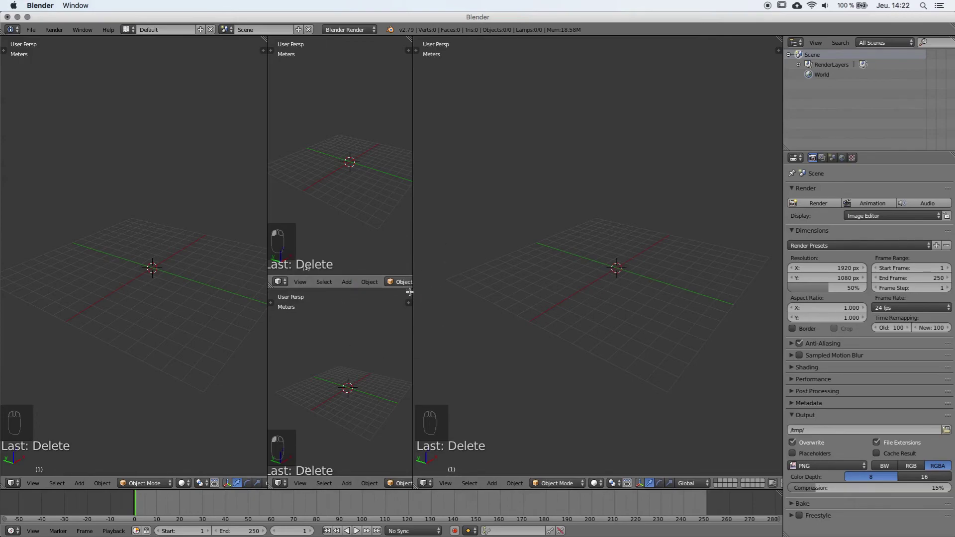
Join the split areas back into a single 3D view
click(410, 292)
drag(410, 292, 391, 268)
drag(266, 37, 288, 38)
drag(411, 39, 438, 59)
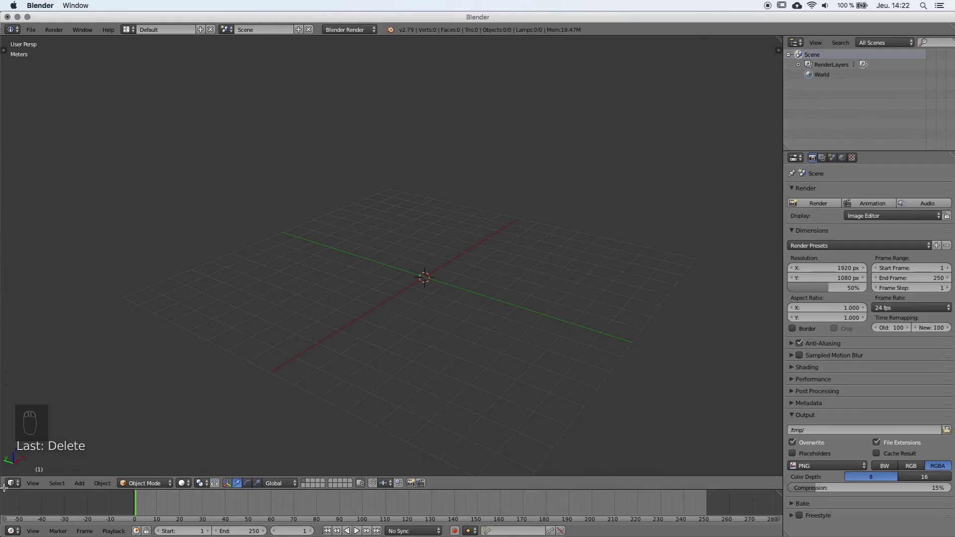
Join the 3D view over the timeline to remove it, and make the Outliner slightly shorter
drag(3, 488, 4, 506)
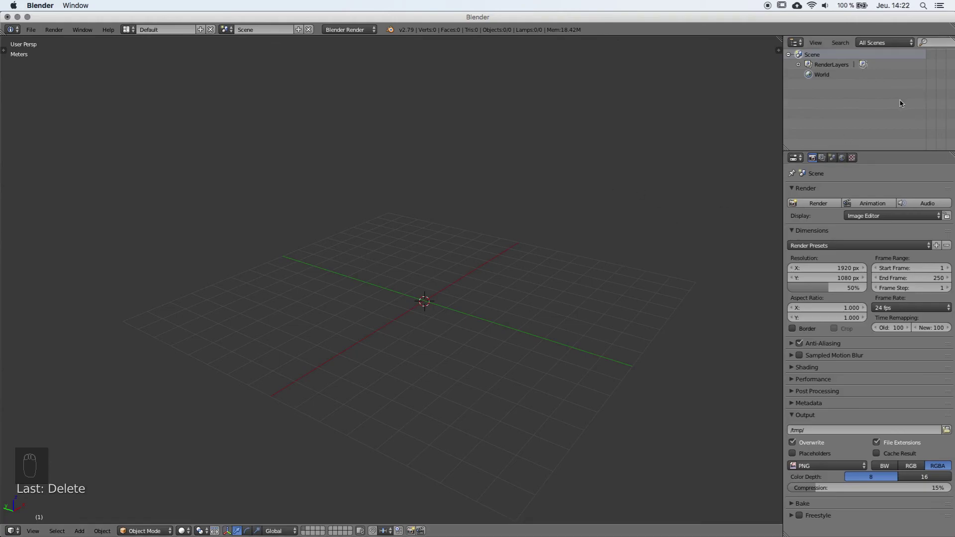
middle_drag(469, 386, 463, 377)
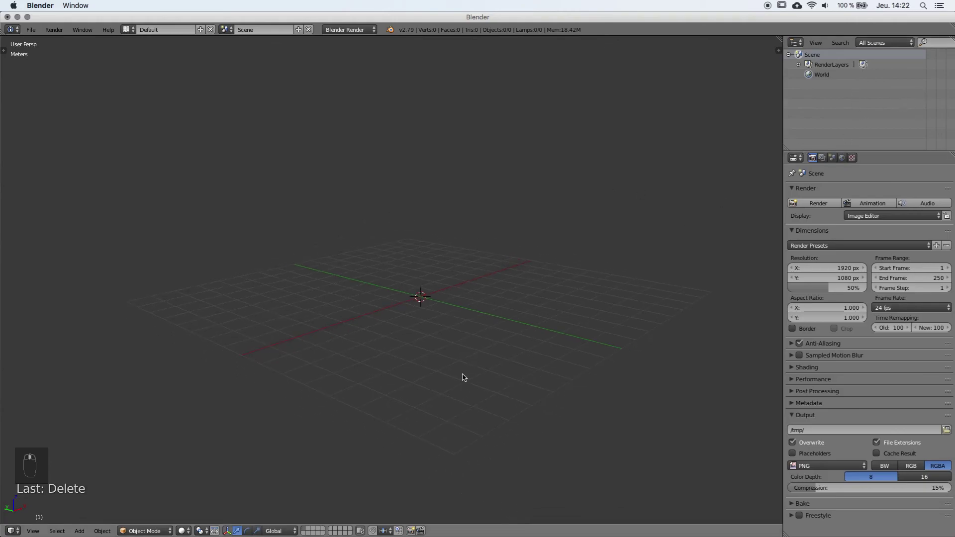
mouse_move(413, 356)
middle_down()
mouse_move(416, 329)
mouse_move(416, 352)
middle_up()
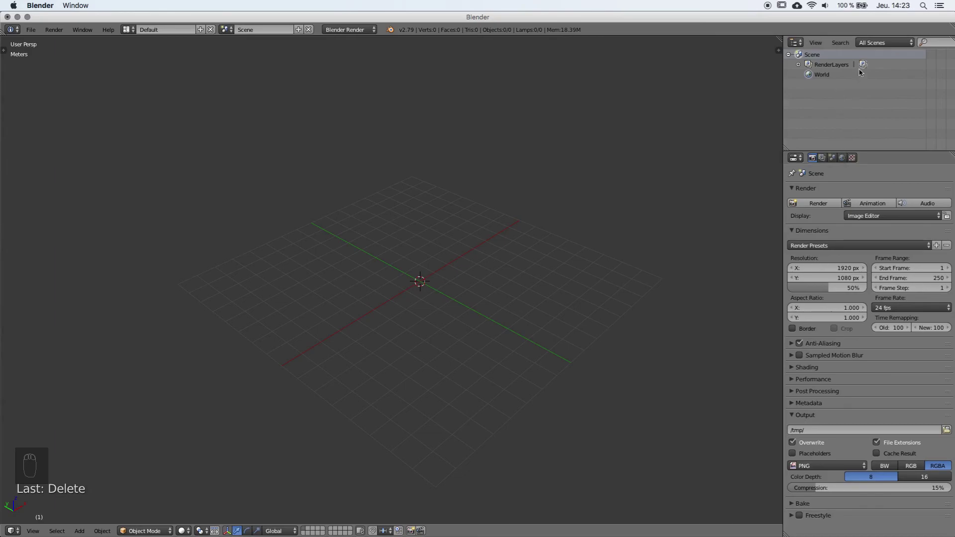
mouse_move(863, 151)
mouse_down()
mouse_move(857, 128)
mouse_move(850, 141)
mouse_move(851, 119)
mouse_move(846, 147)
mouse_up()
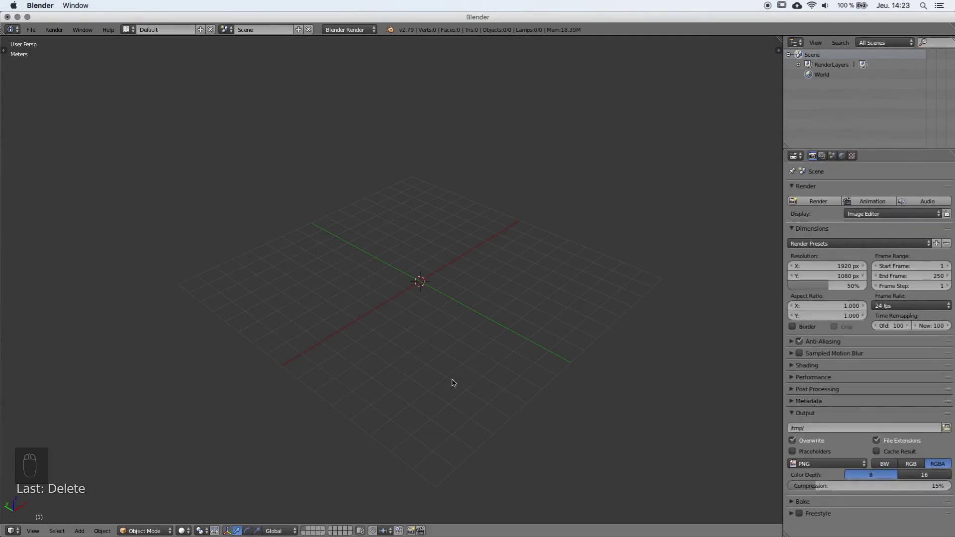
Save the current empty scene and layout as Blender's startup file
middle_drag(452, 380, 441, 342)
scroll(440, 343, up, 1)
key(ctrl+u)
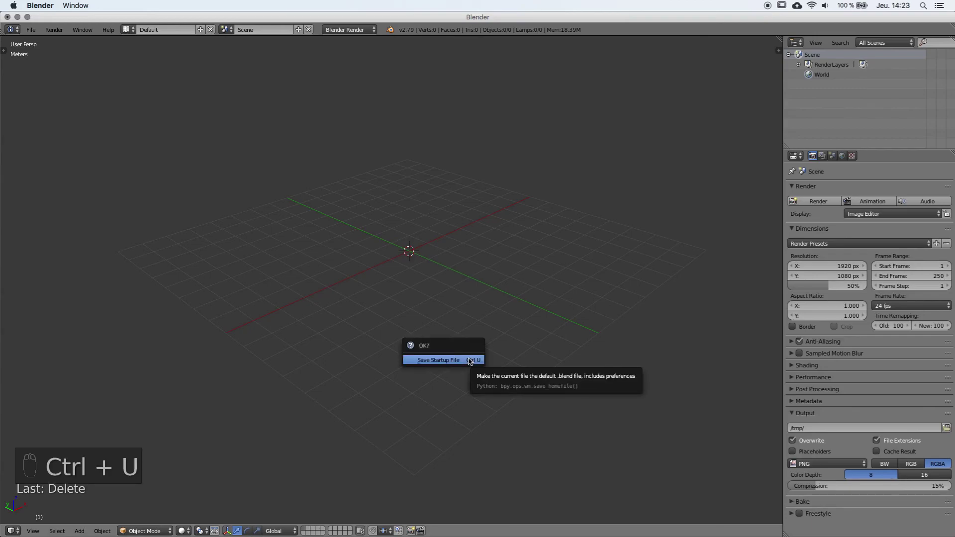
click(470, 360)
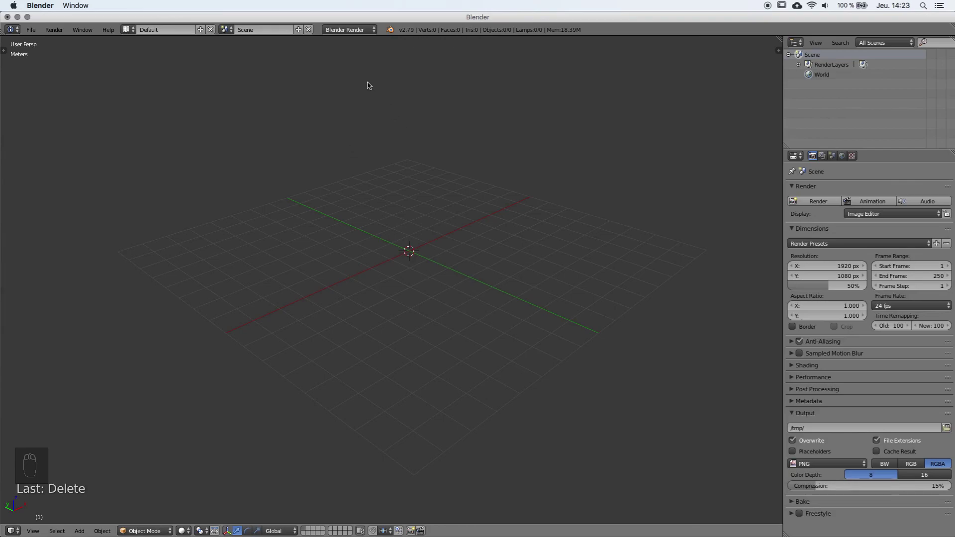
Switch the render engine to Cycles Render and show the World settings
click(375, 31)
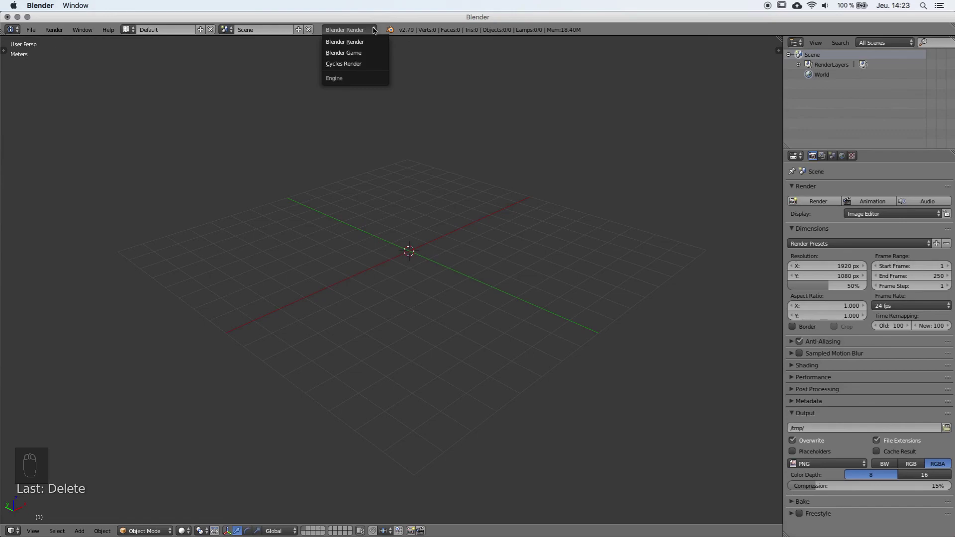
click(368, 64)
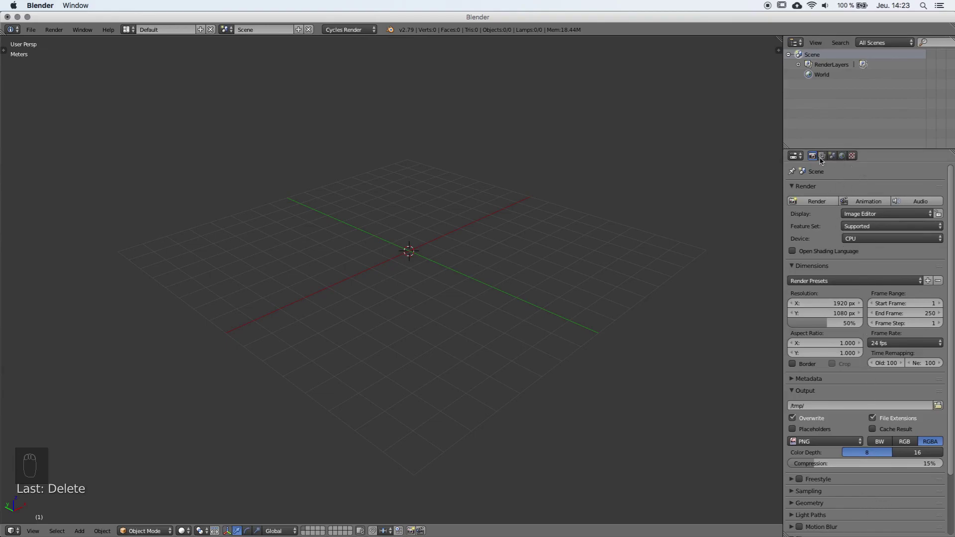
click(841, 157)
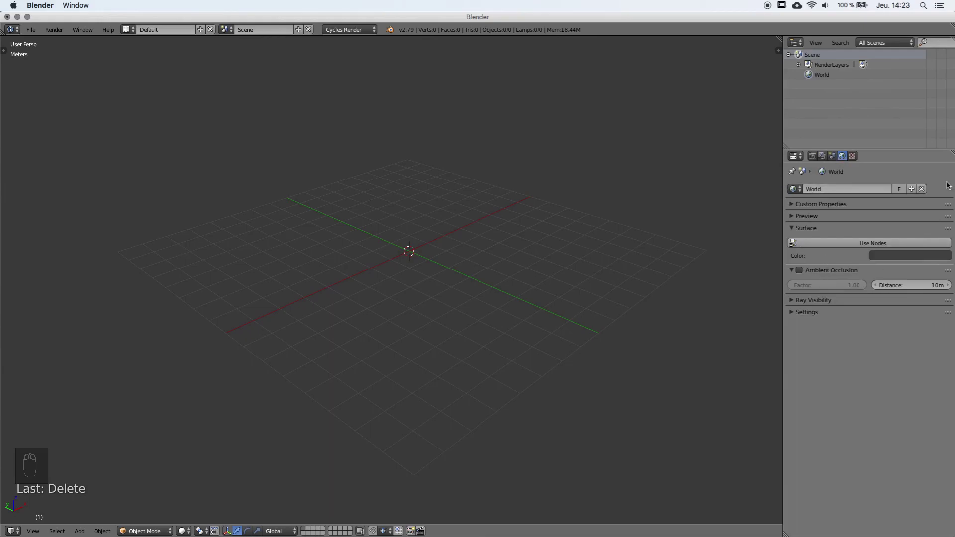
Show the scene's Render settings and save the Cycles Render setup as the startup file
click(812, 156)
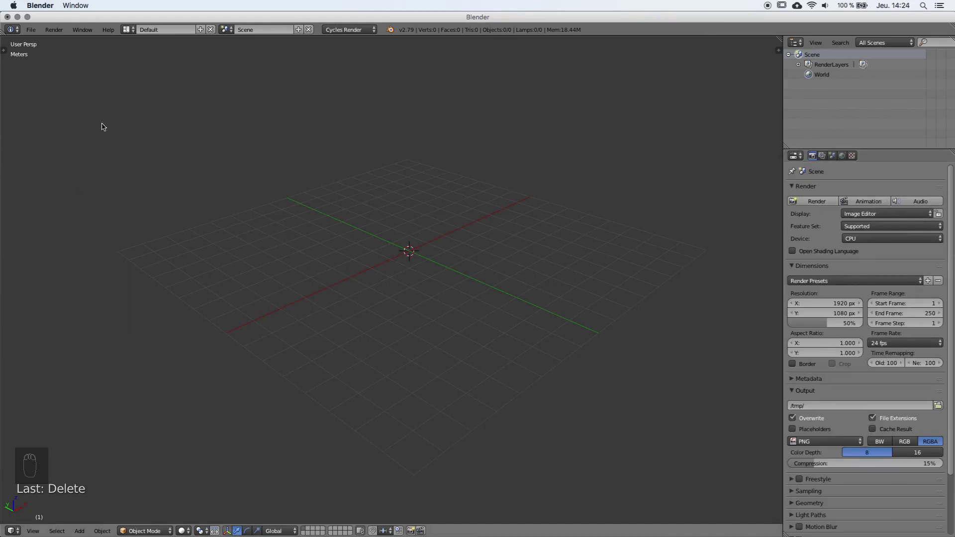
key(ctrl+u)
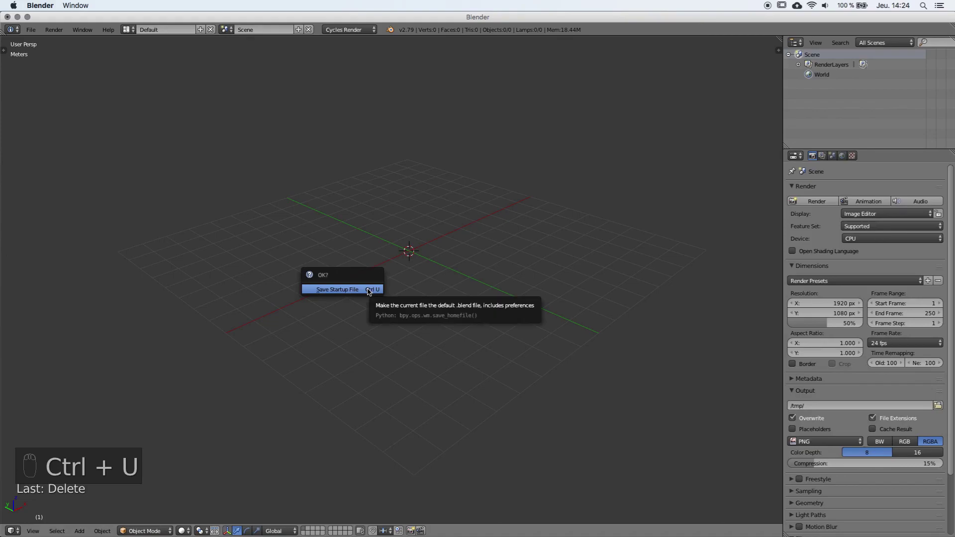
click(368, 292)
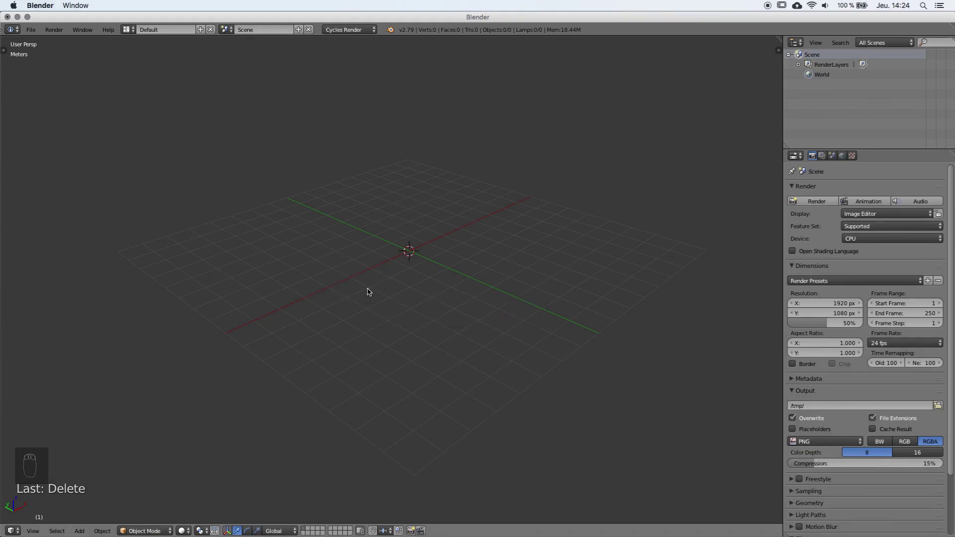
Open the theme settings in the User Preferences
click(30, 30)
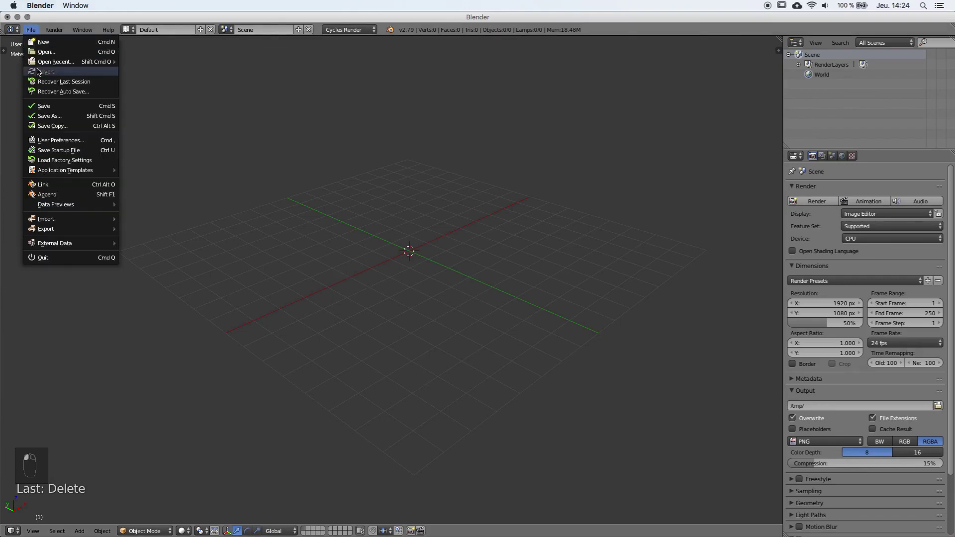
click(31, 30)
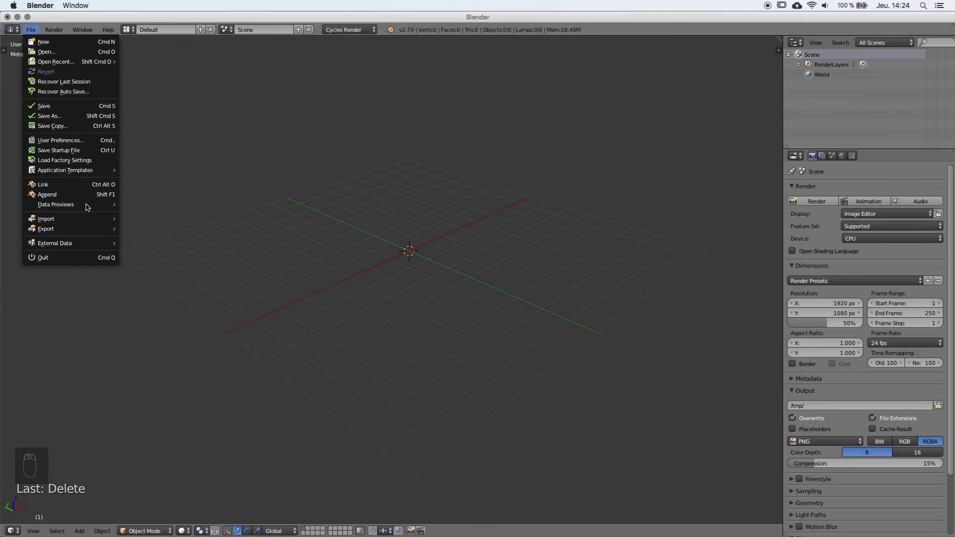
click(71, 143)
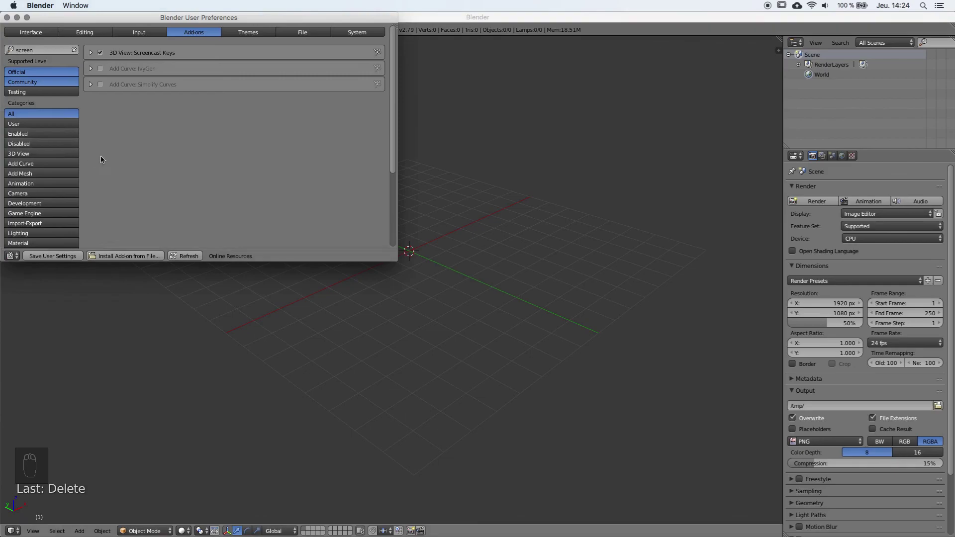
click(236, 33)
Try the theme presets 24X Blues, Back To Black, Blender 24X, Dark Blue Gradient, Elsyiun and North on the interface
click(32, 61)
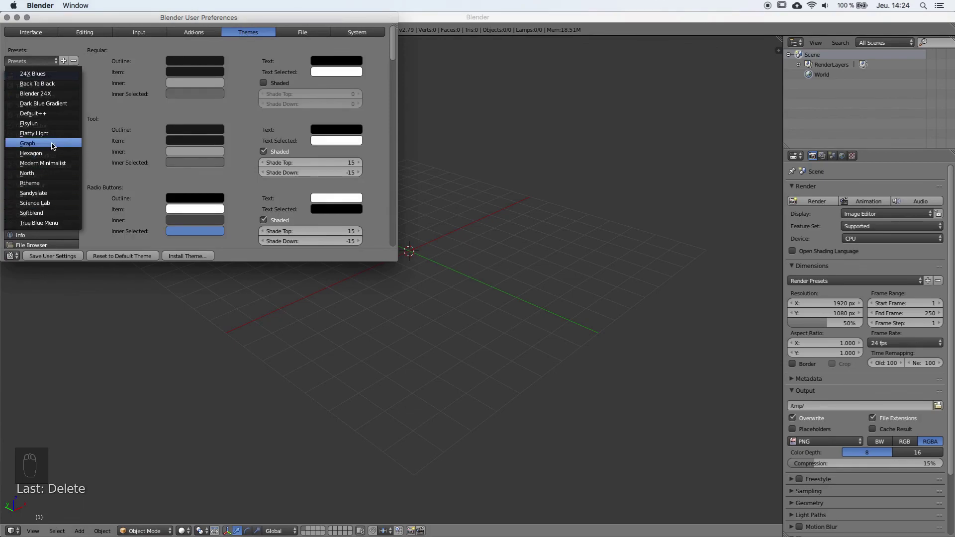
click(54, 72)
click(40, 61)
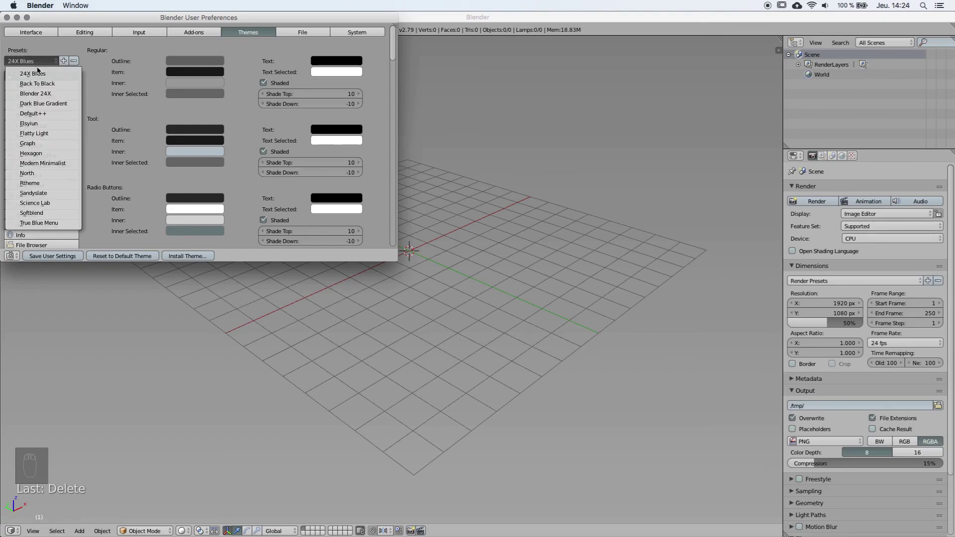
click(41, 70)
click(41, 60)
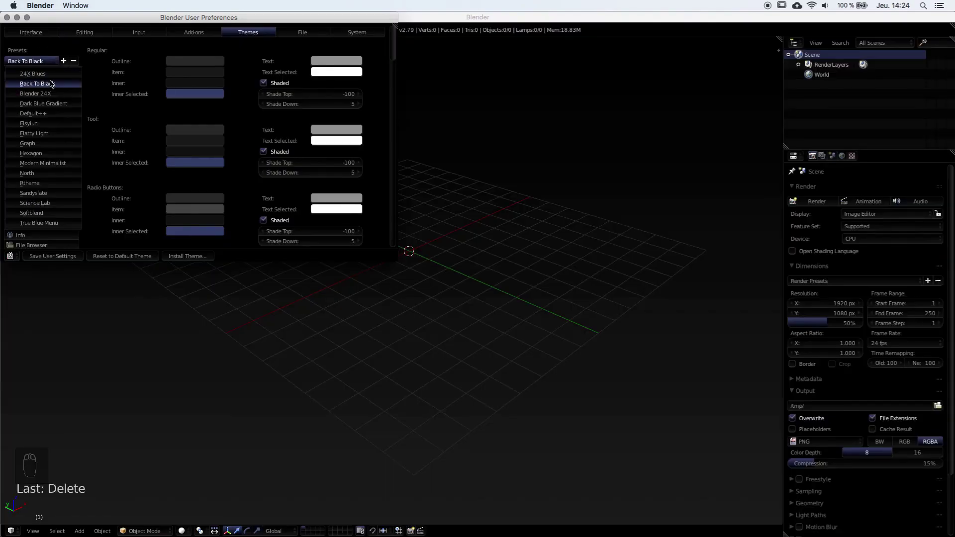
click(47, 94)
click(46, 63)
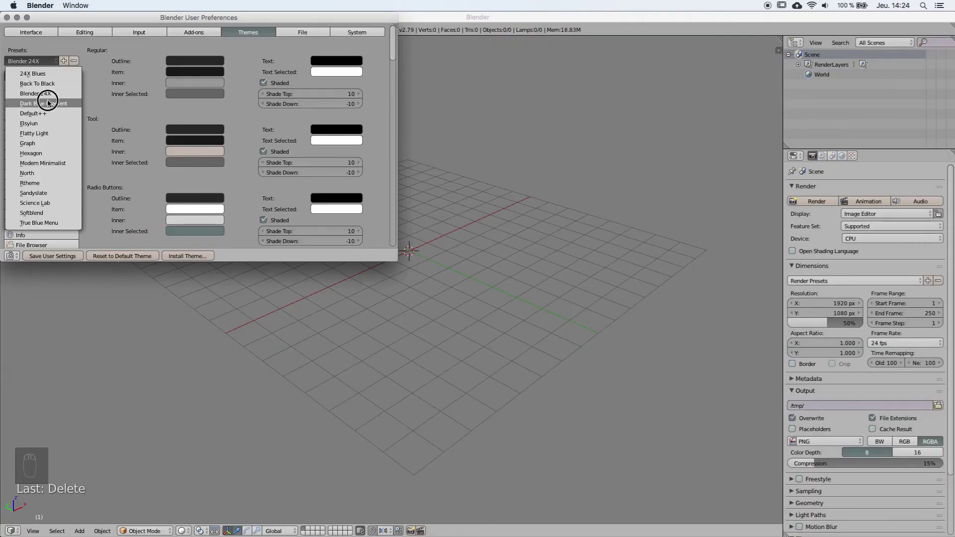
click(46, 102)
click(47, 62)
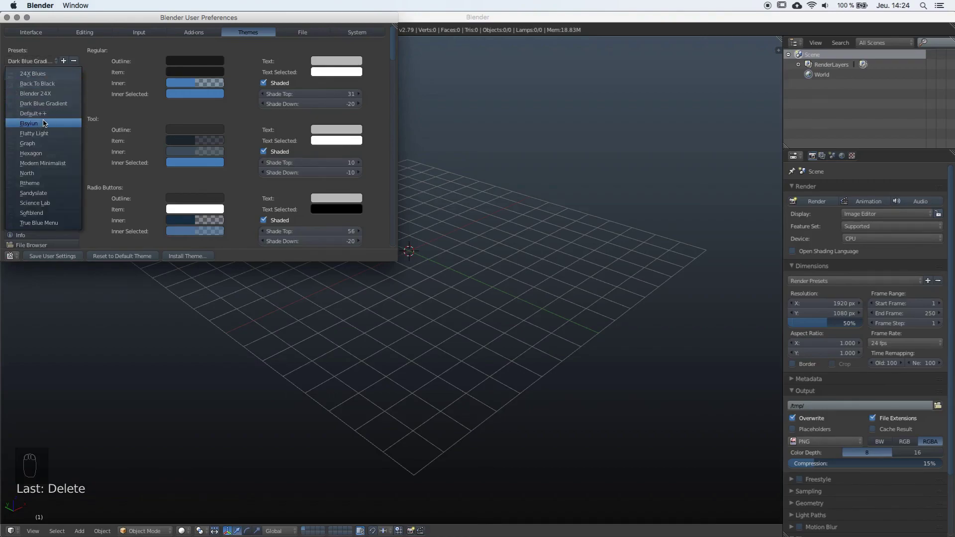
click(43, 124)
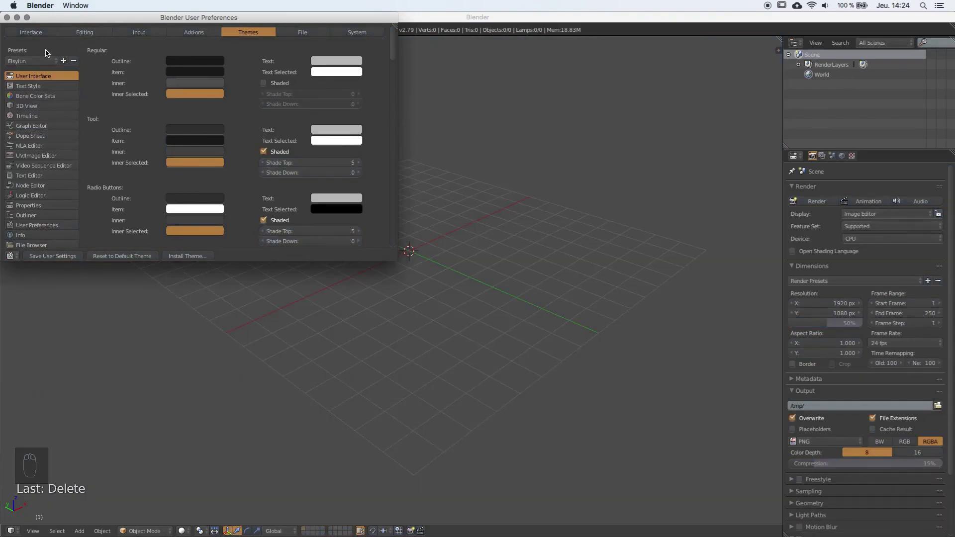
drag(84, 15, 272, 85)
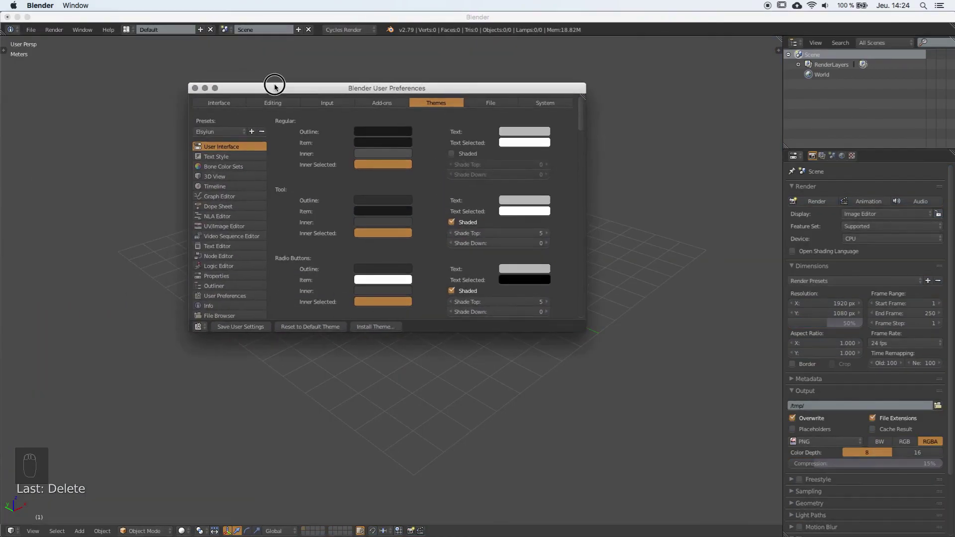
click(222, 133)
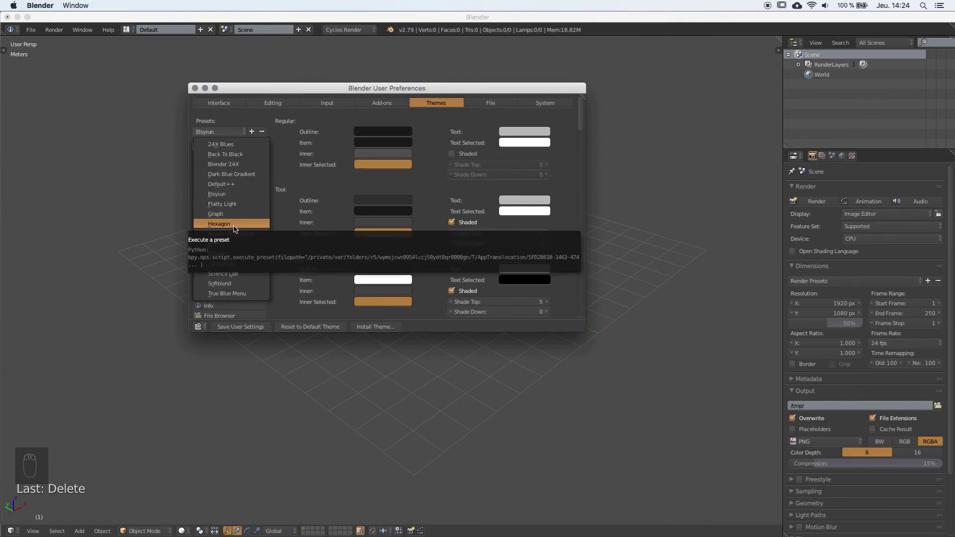
click(240, 244)
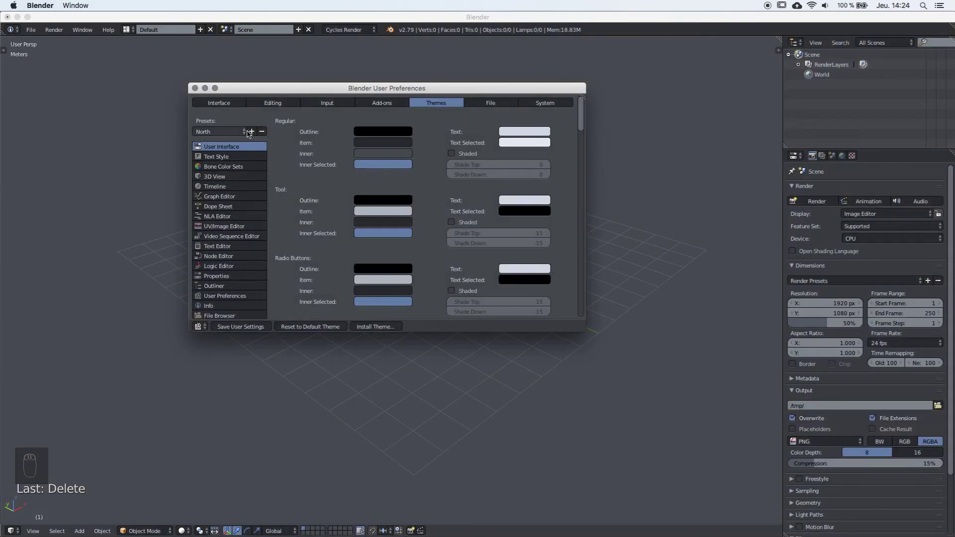
Apply the Graph theme preset to the interface and close the User Preferences
click(237, 133)
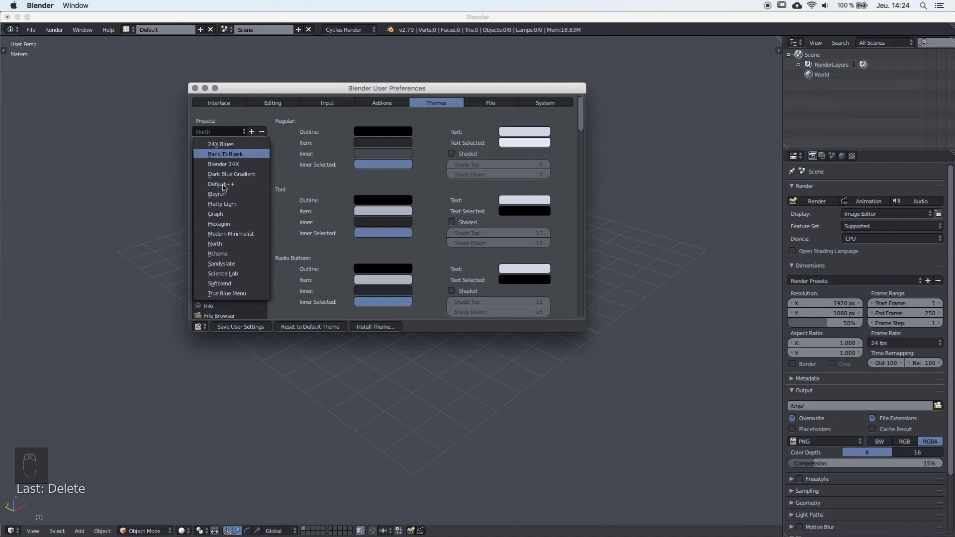
click(219, 214)
click(194, 88)
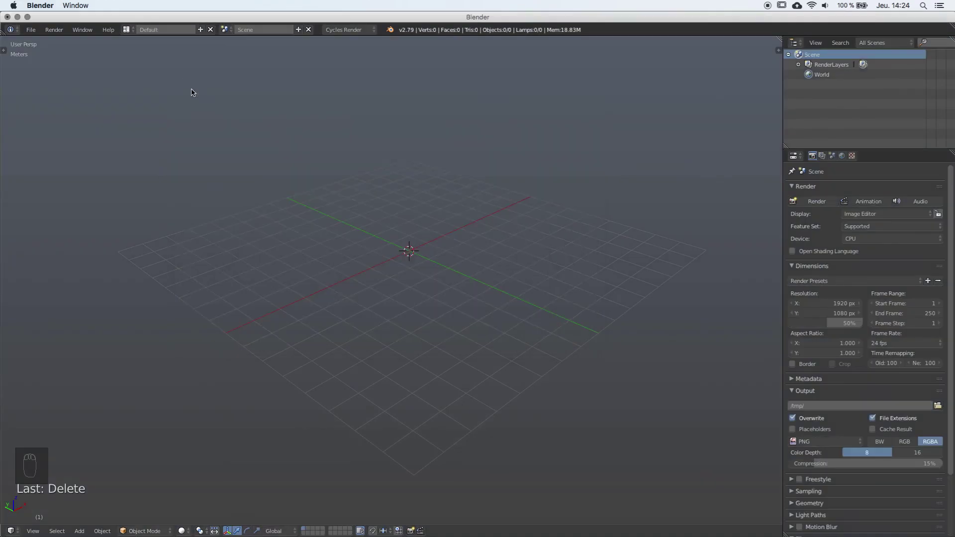